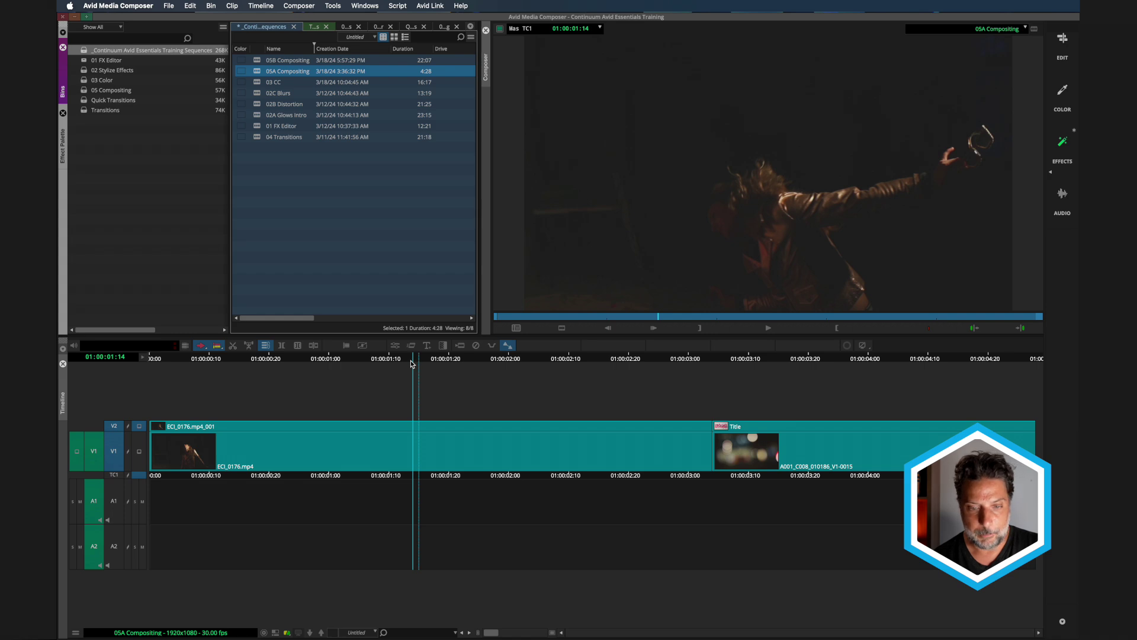
# Park the playhead at 01:00:01:12 and compare the V1 dancer clip with the V2 clip above it by switching track monitoring.
pyautogui.click(414, 363)
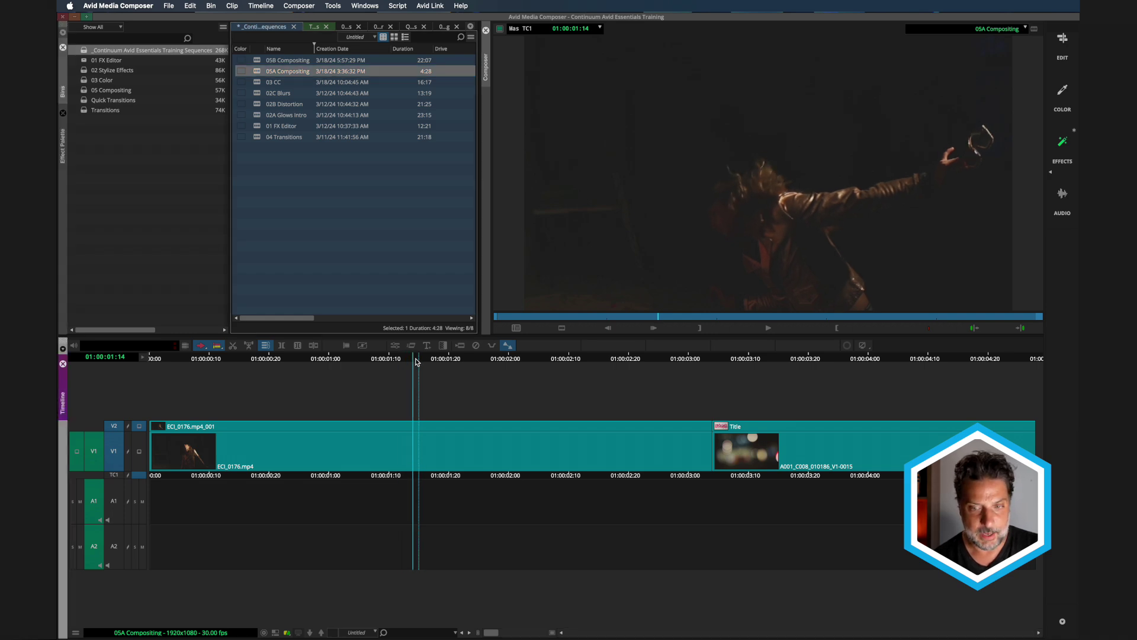
pyautogui.moveTo(408, 371)
pyautogui.mouseDown()
pyautogui.moveTo(414, 364)
pyautogui.moveTo(391, 363)
pyautogui.moveTo(407, 362)
pyautogui.mouseUp()
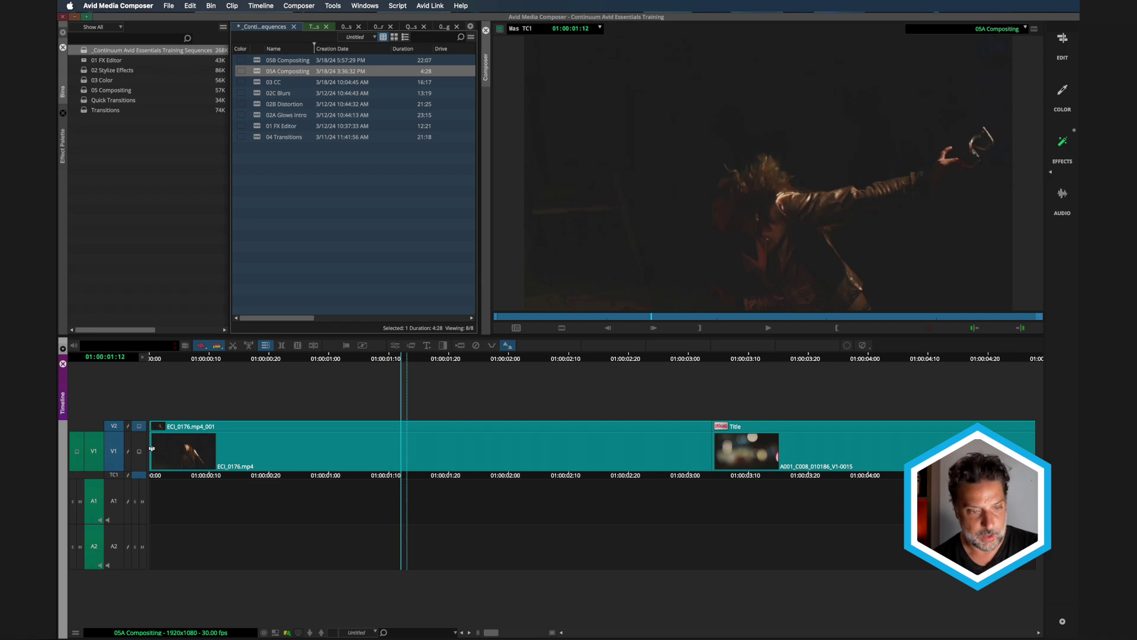
pyautogui.click(140, 449)
pyautogui.click(139, 426)
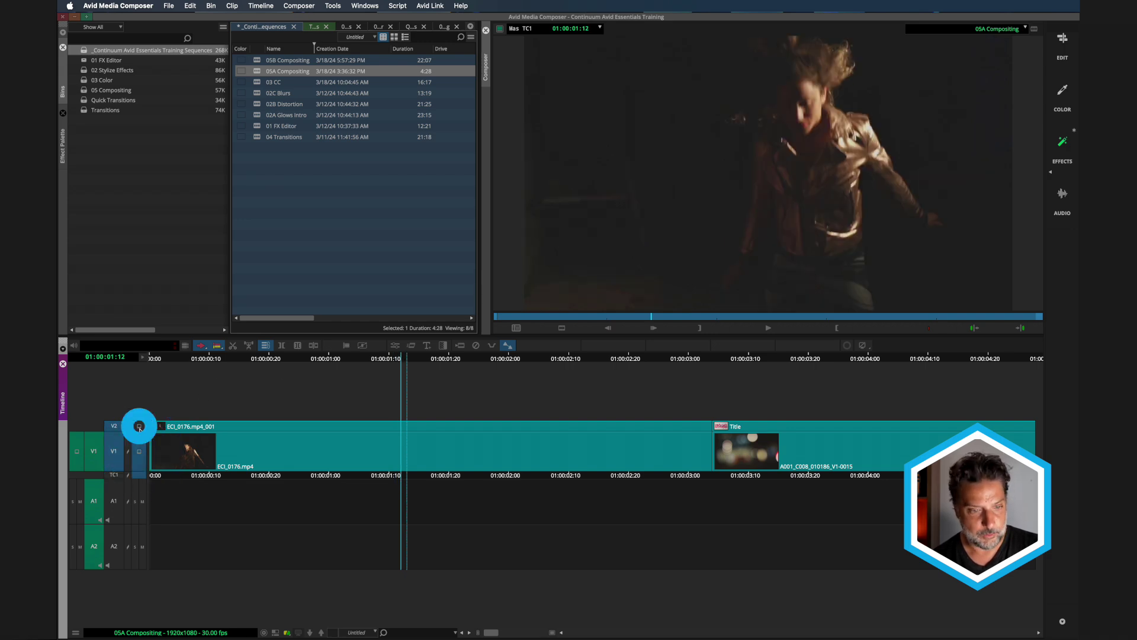
pyautogui.click(139, 451)
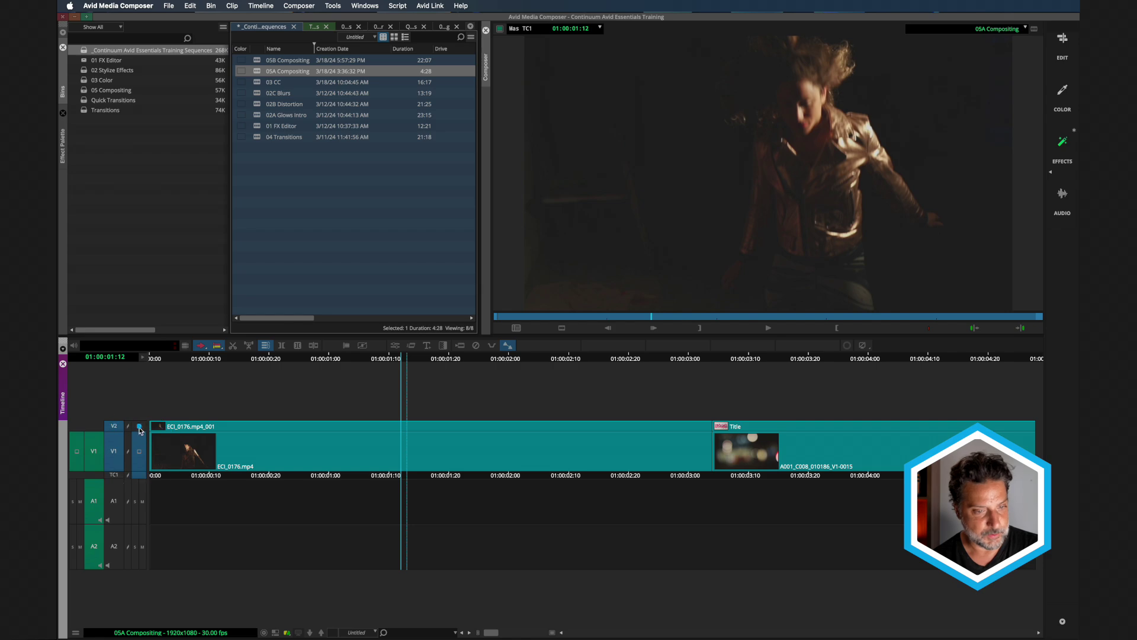
pyautogui.click(139, 426)
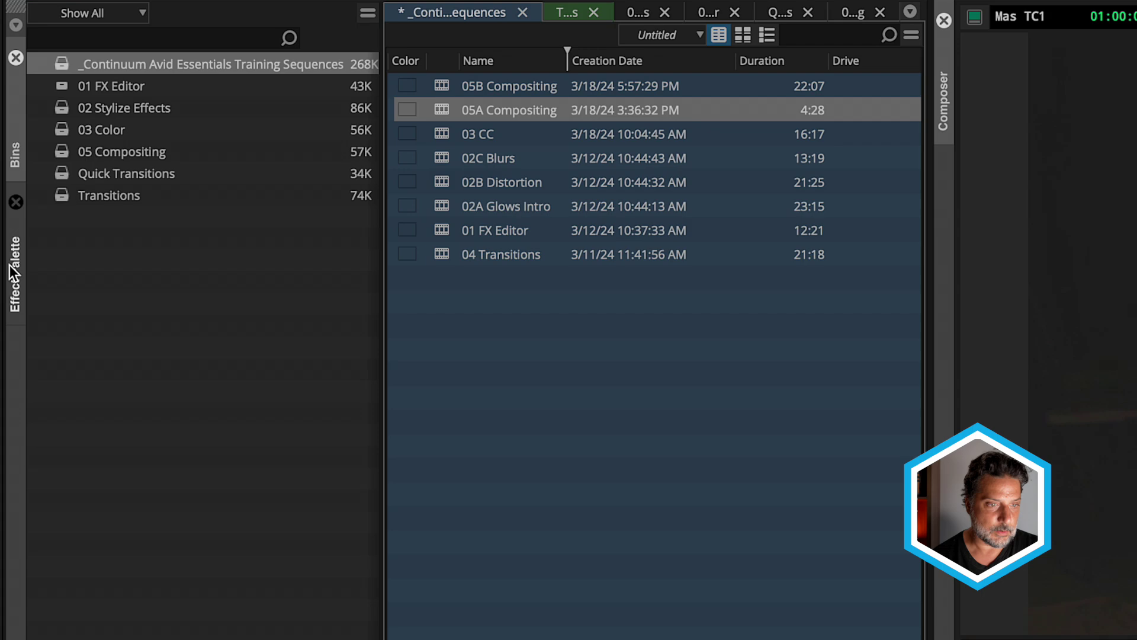
# Apply the BCC+Composite effect from the BCC Key & Blend category to the dancer clip on V2.
pyautogui.click(13, 274)
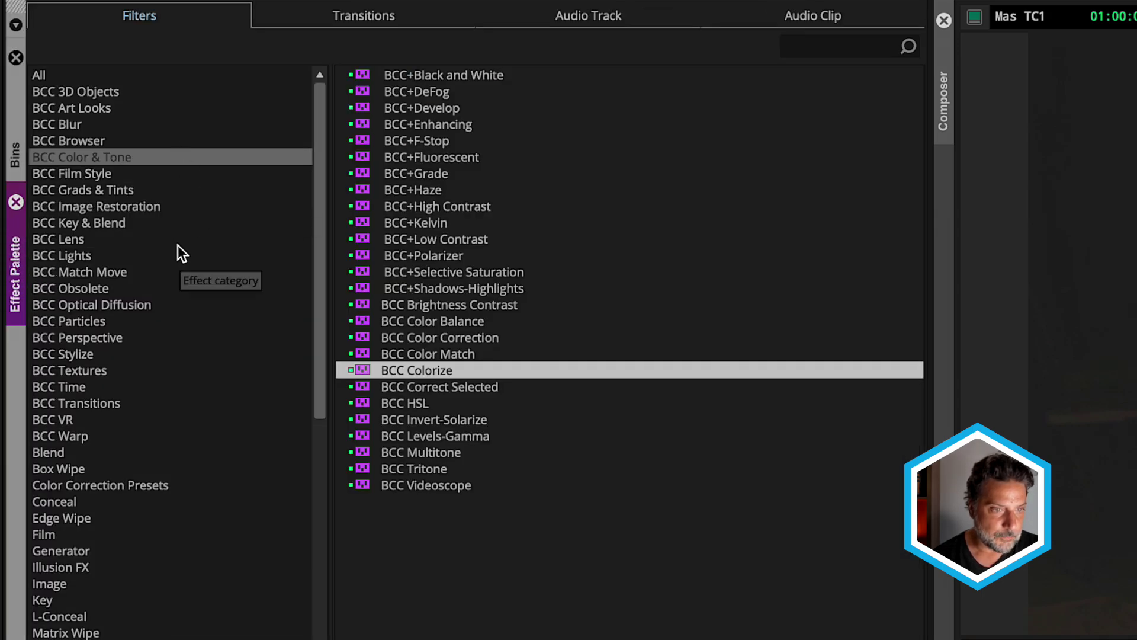
pyautogui.click(112, 224)
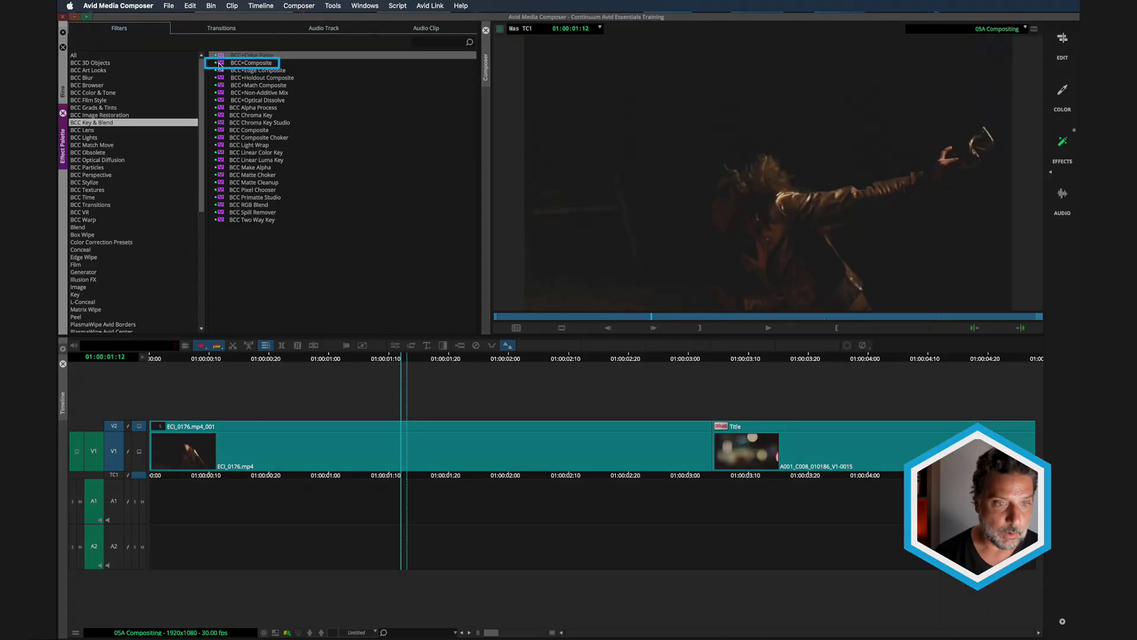
pyautogui.click(219, 63)
pyautogui.moveTo(219, 63); pyautogui.dragTo(374, 427)
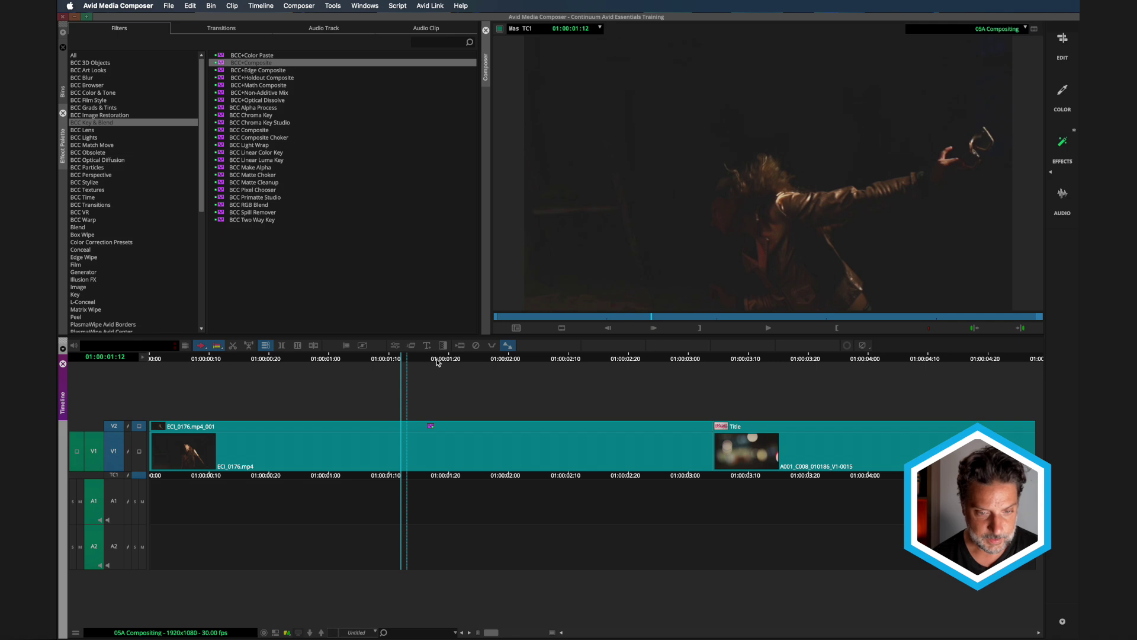
# Open the V2 clip's BCC+Composite settings and set Background to 1st Below and Blend Mode to Screen.
pyautogui.click(395, 347)
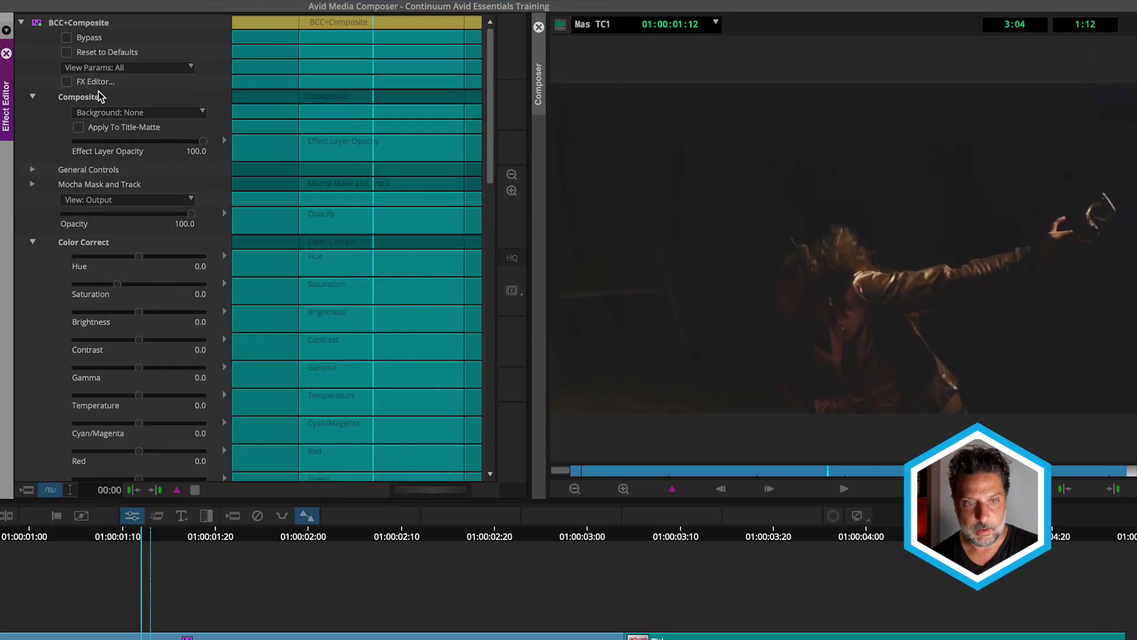
pyautogui.click(149, 114)
pyautogui.click(159, 164)
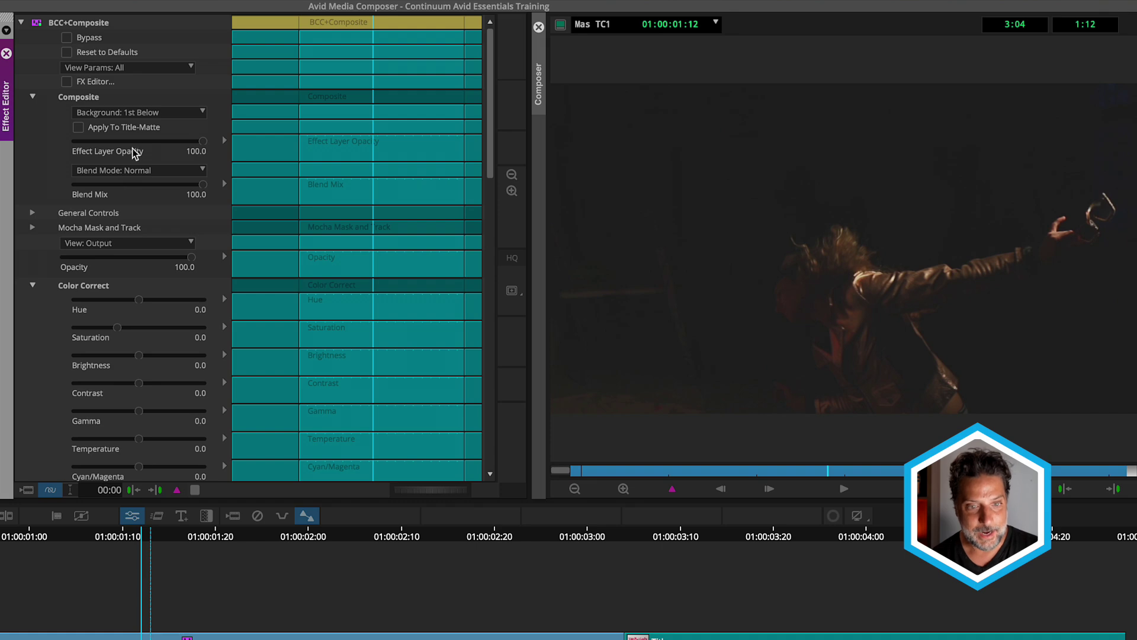
pyautogui.click(111, 178)
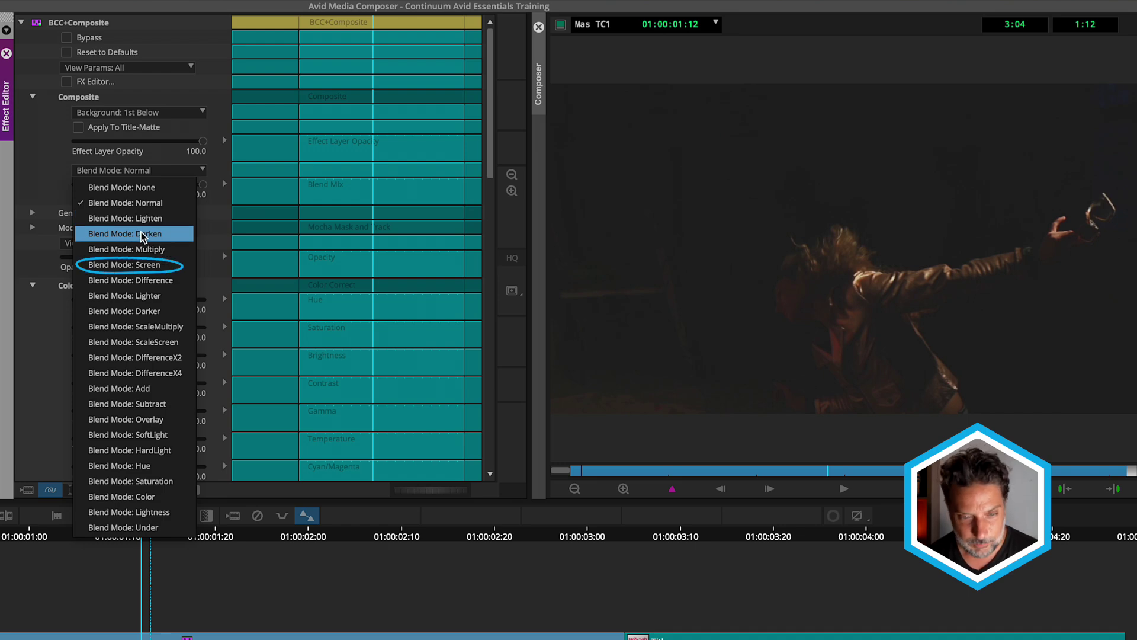
pyautogui.click(139, 265)
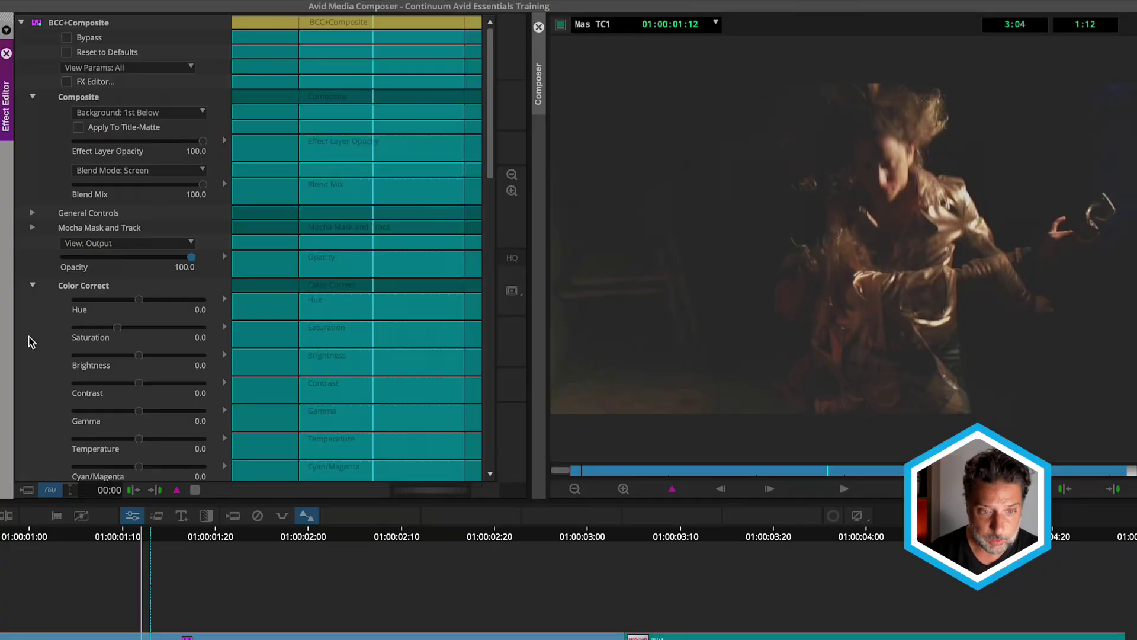
# Try Hue 75.6 and Saturation 137.0 in the composite's Color Correct settings, and undo both changes.
pyautogui.scroll(-5, 23, 375)
pyautogui.scroll(5, 25, 371)
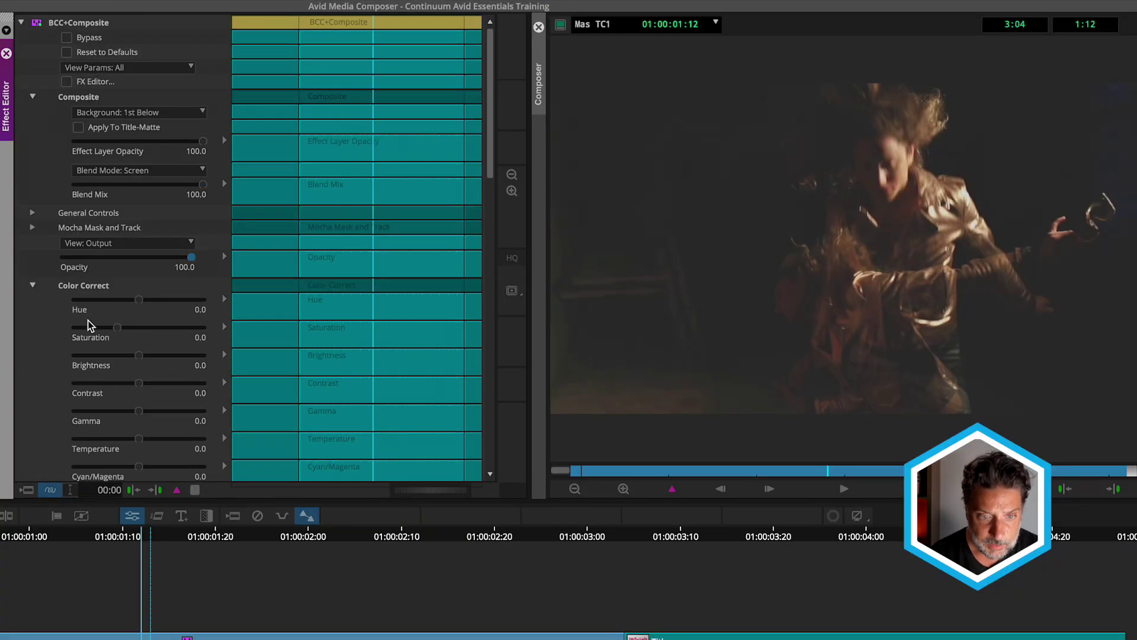
pyautogui.moveTo(142, 301)
pyautogui.mouseDown()
pyautogui.moveTo(112, 300)
pyautogui.moveTo(170, 295)
pyautogui.moveTo(112, 295)
pyautogui.moveTo(152, 294)
pyautogui.mouseUp()
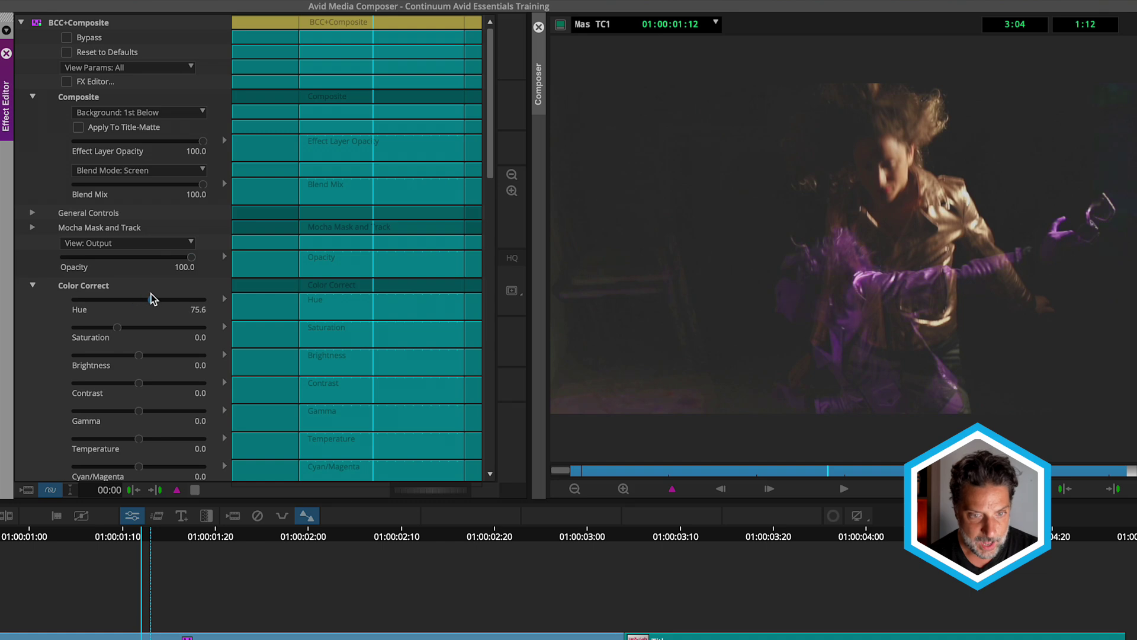
pyautogui.moveTo(117, 327)
pyautogui.mouseDown()
pyautogui.moveTo(153, 327)
pyautogui.moveTo(102, 326)
pyautogui.moveTo(146, 328)
pyautogui.moveTo(131, 333)
pyautogui.mouseUp()
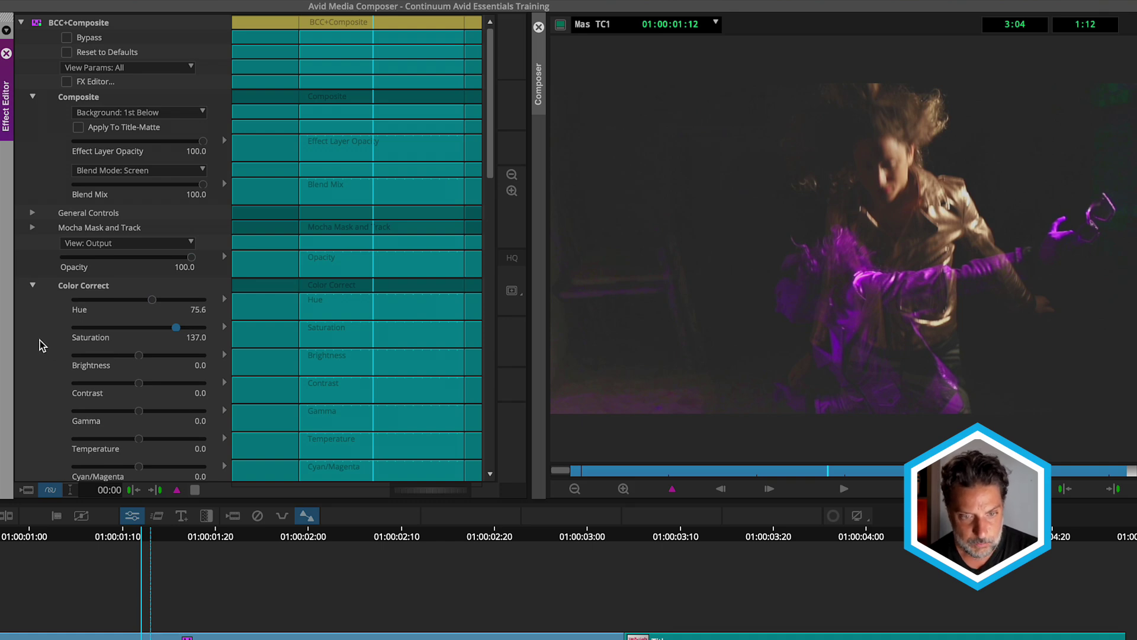
pyautogui.scroll(-15, 40, 345)
pyautogui.scroll(8, 41, 344)
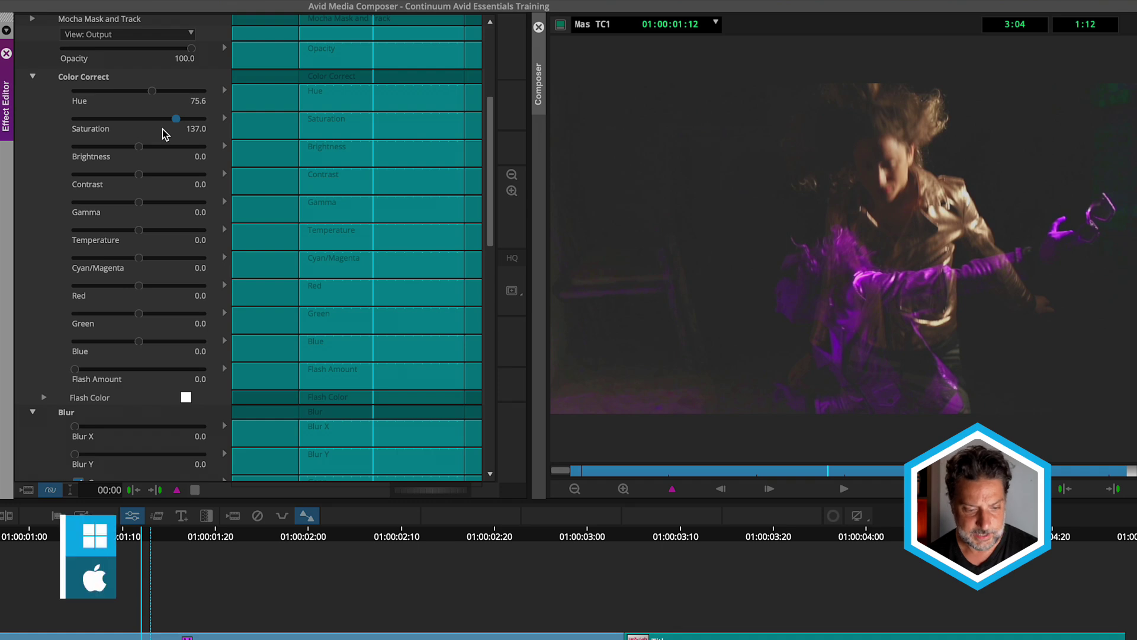
pyautogui.hotkey('ctrl', 'z')
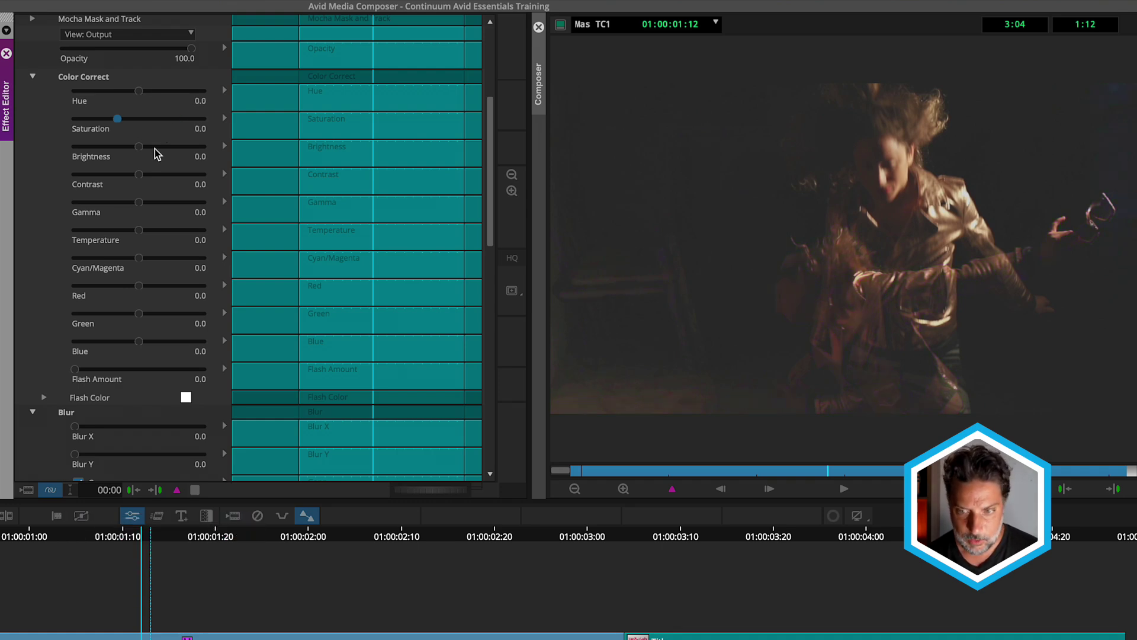
# Blur the composited layer with ganged Blur X and Blur Y values of 7.4.
pyautogui.scroll(-6, 43, 262)
pyautogui.scroll(5, 43, 262)
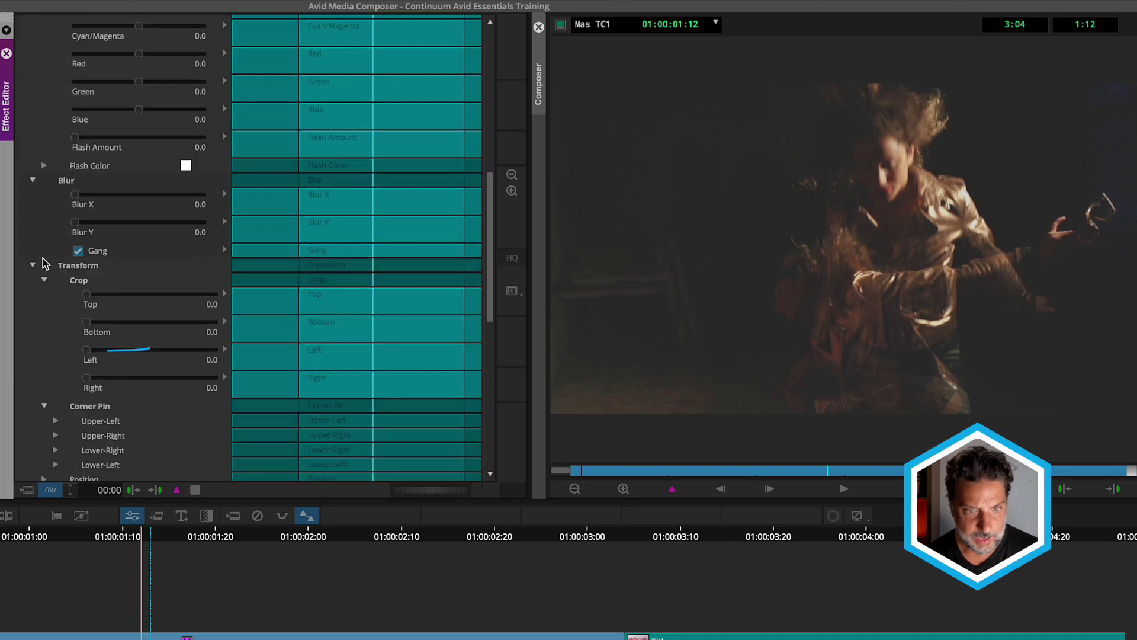
pyautogui.moveTo(74, 334)
pyautogui.mouseDown()
pyautogui.moveTo(93, 339)
pyautogui.moveTo(79, 338)
pyautogui.mouseUp()
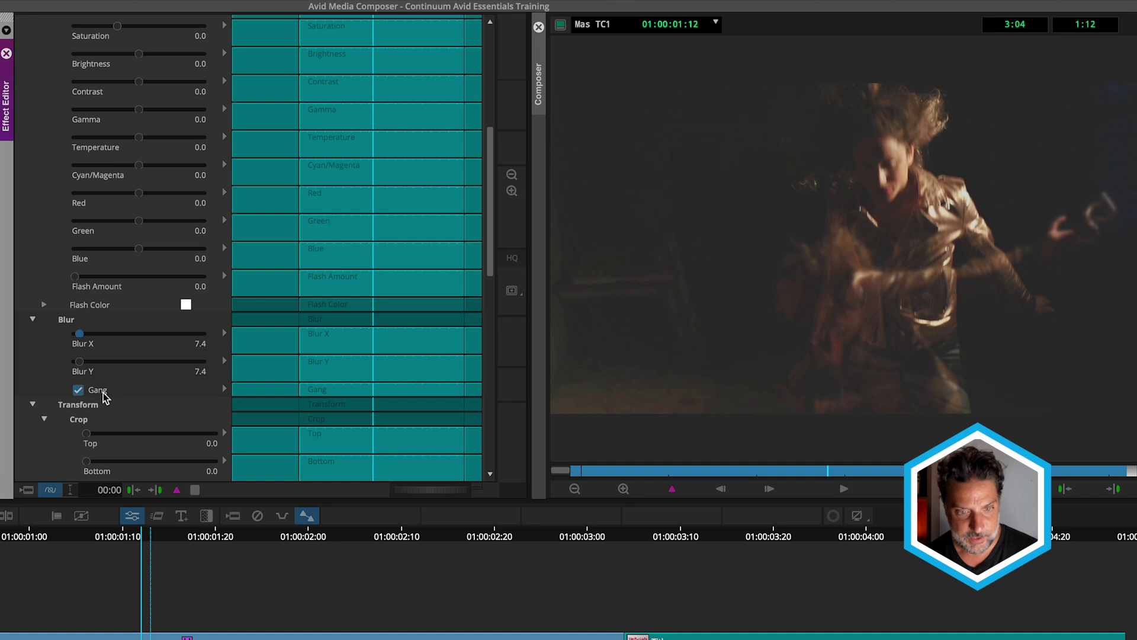
# Shift the composited layer horizontally by setting its transform Position X to -237.
pyautogui.scroll(-8, 47, 433)
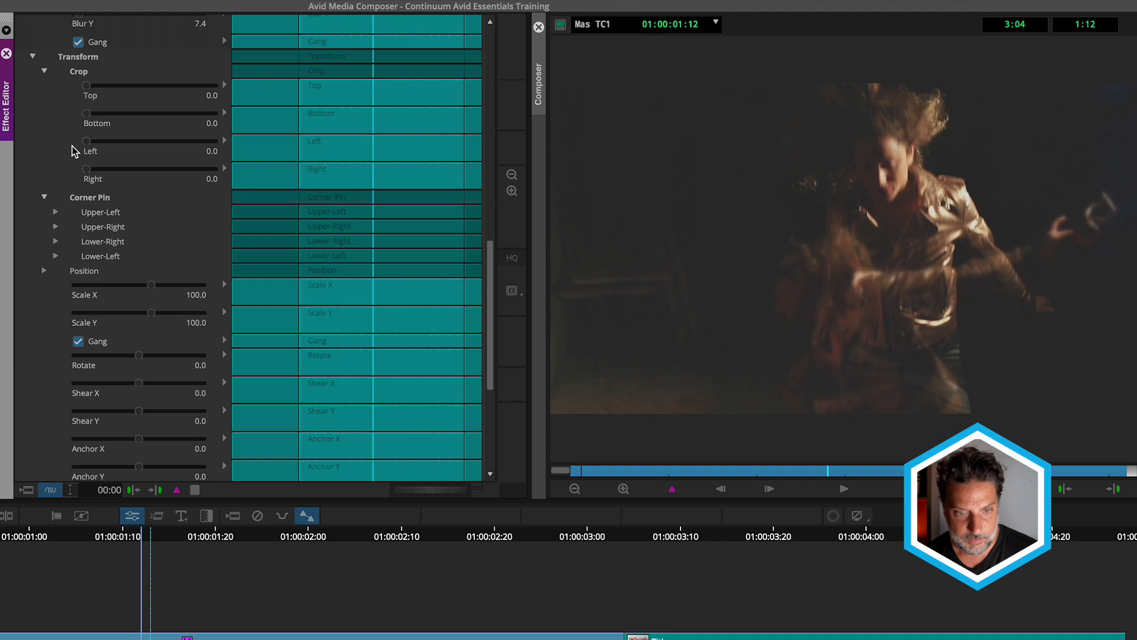
pyautogui.click(45, 270)
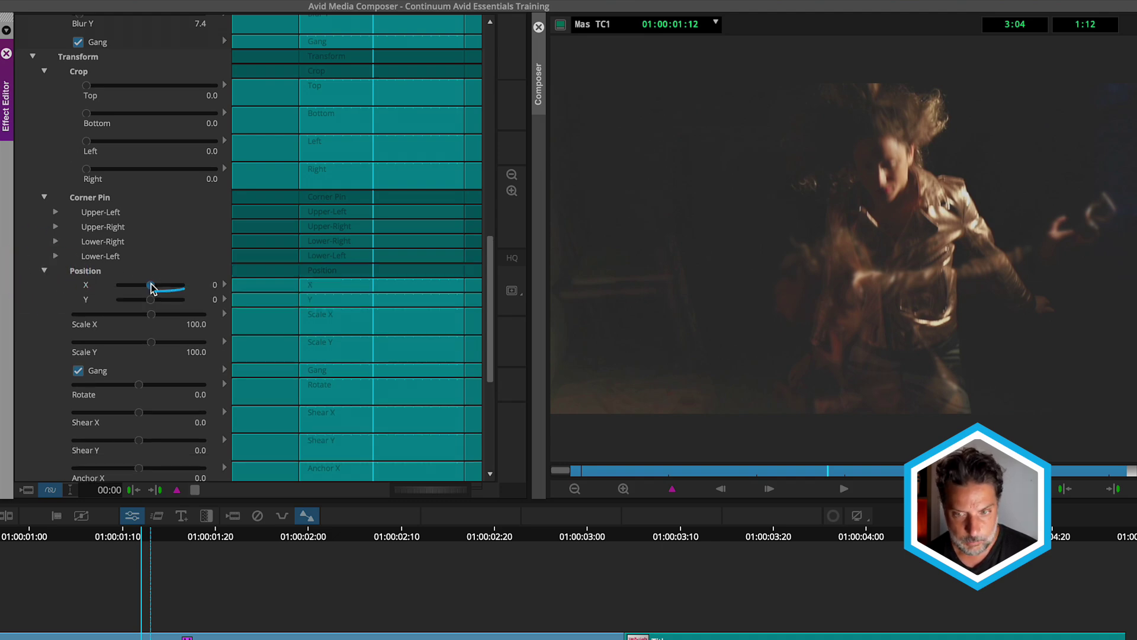
pyautogui.moveTo(151, 285)
pyautogui.mouseDown()
pyautogui.moveTo(164, 287)
pyautogui.moveTo(145, 288)
pyautogui.mouseUp()
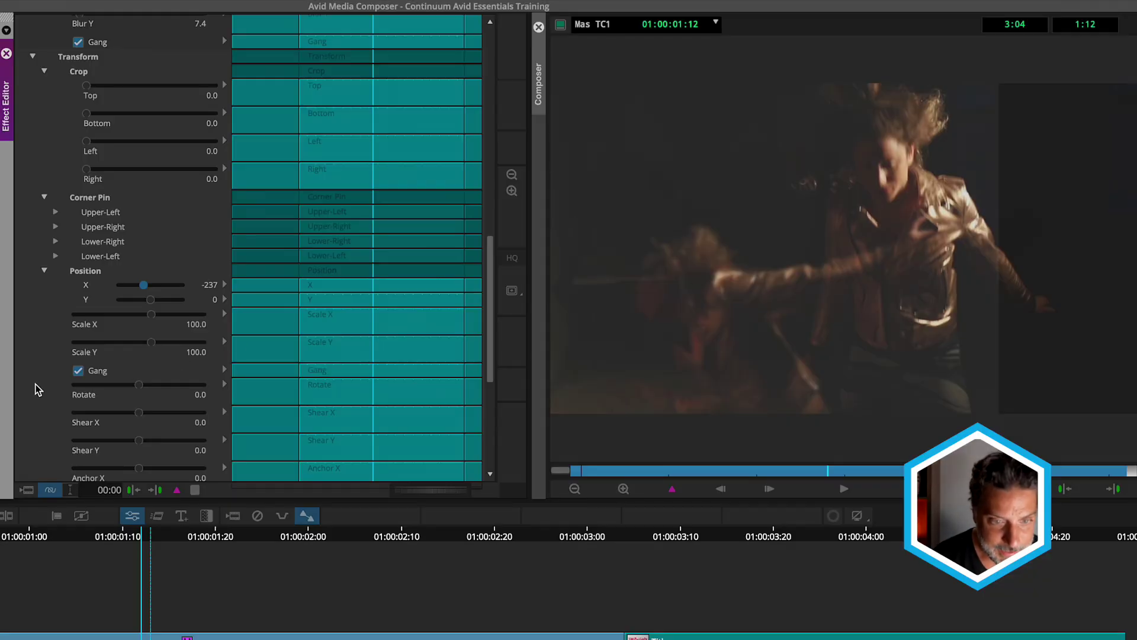
# Try the Repeat edge mode on the shifted layer, and set its Edge Mode to Reflect.
pyautogui.scroll(-5, 40, 377)
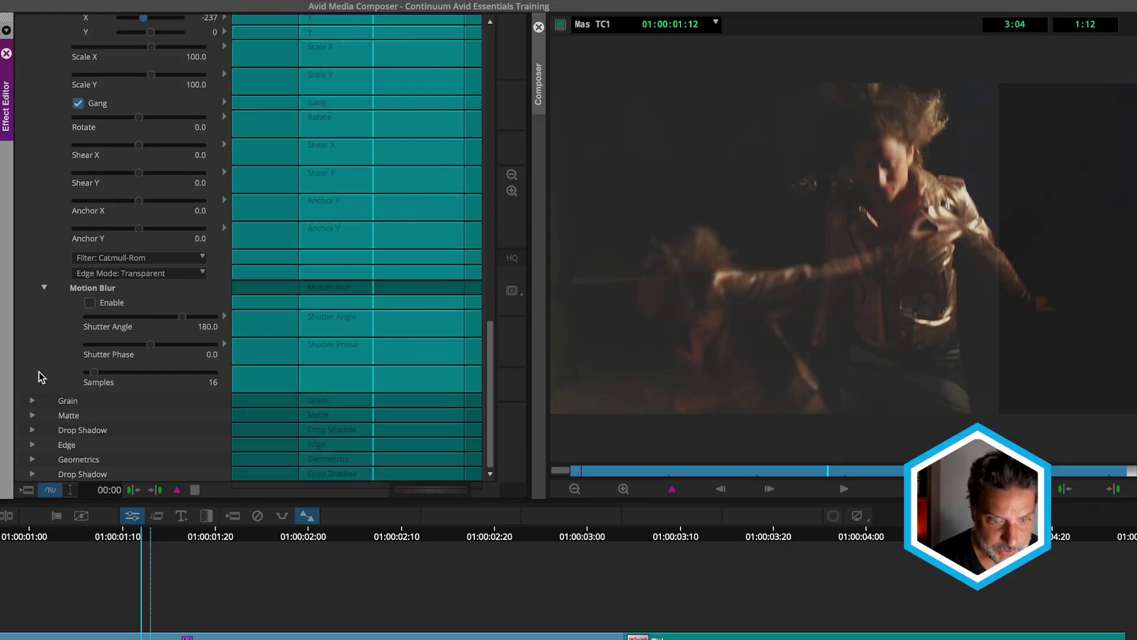
pyautogui.click(123, 274)
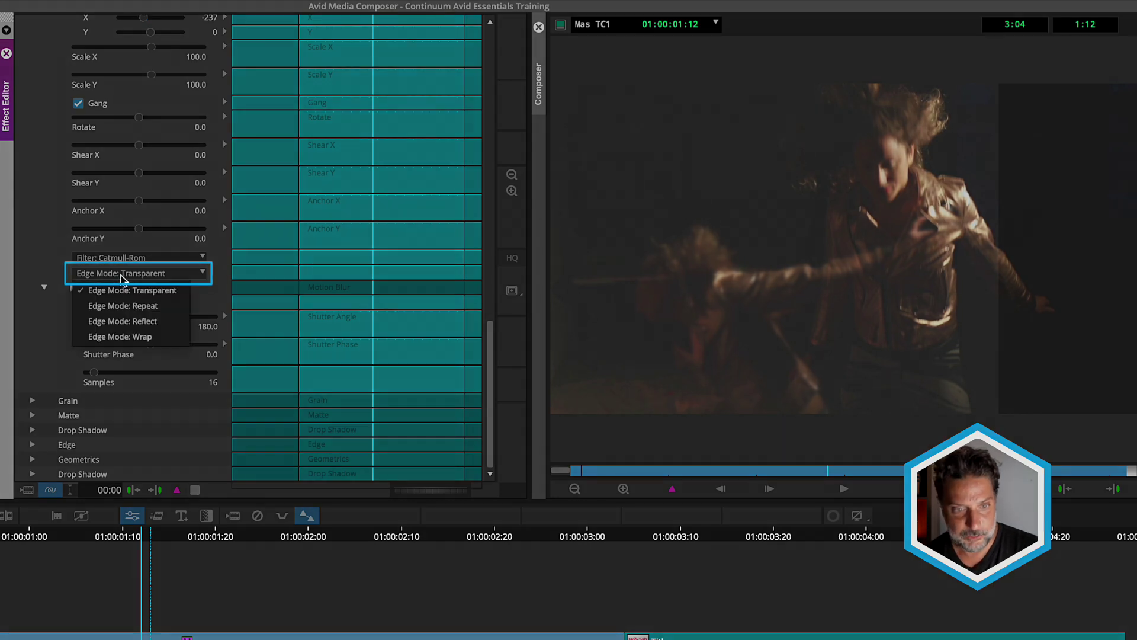
pyautogui.click(128, 304)
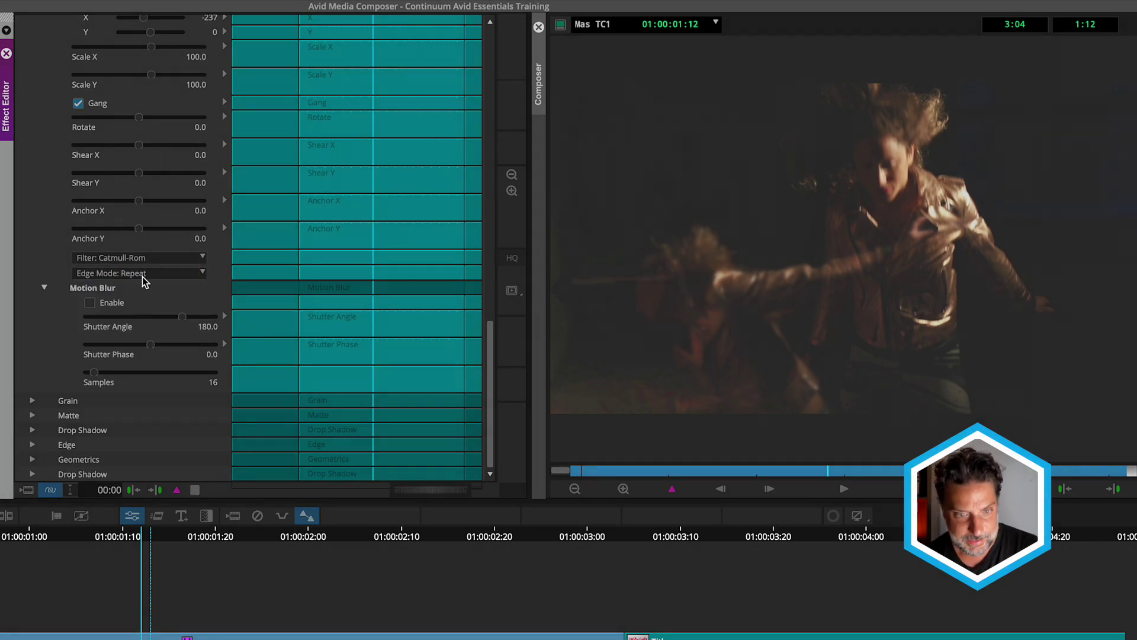
pyautogui.click(143, 273)
pyautogui.click(149, 320)
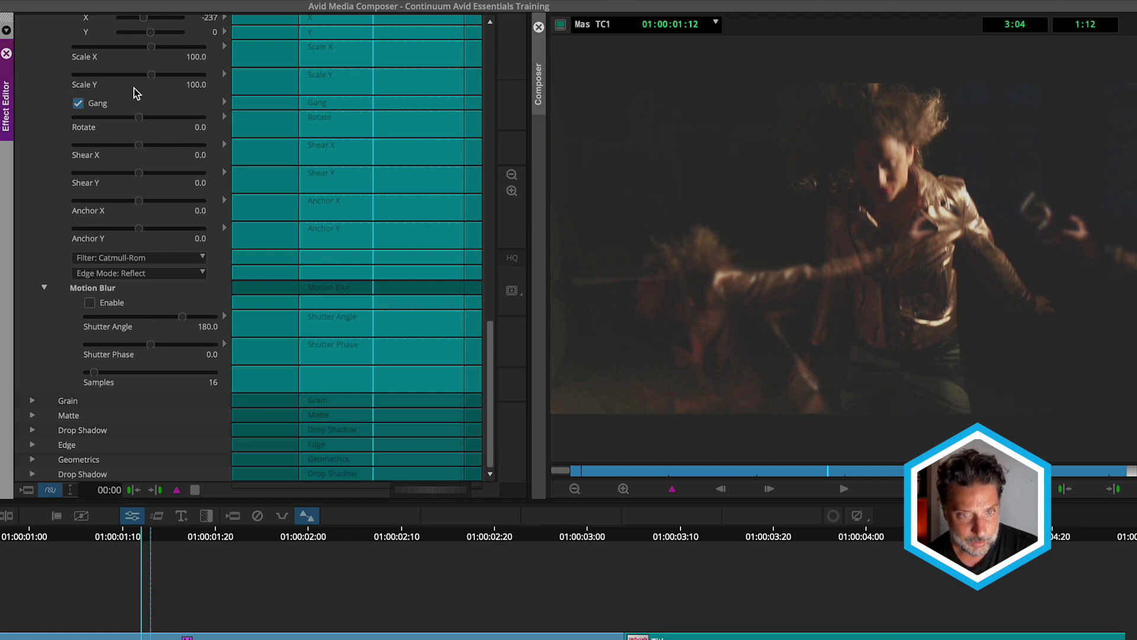
# Move the composited layer further left by lowering its transform Position X.
pyautogui.scroll(5, 41, 175)
pyautogui.scroll(-2, 41, 178)
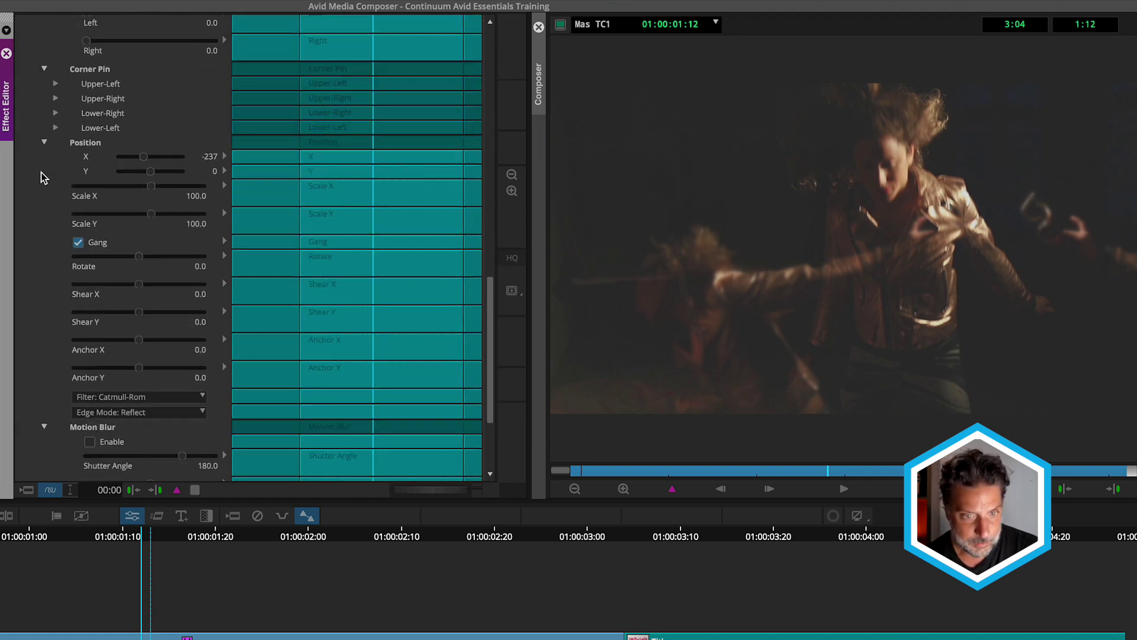
pyautogui.moveTo(143, 156)
pyautogui.mouseDown()
pyautogui.moveTo(121, 159)
pyautogui.moveTo(134, 153)
pyautogui.mouseUp()
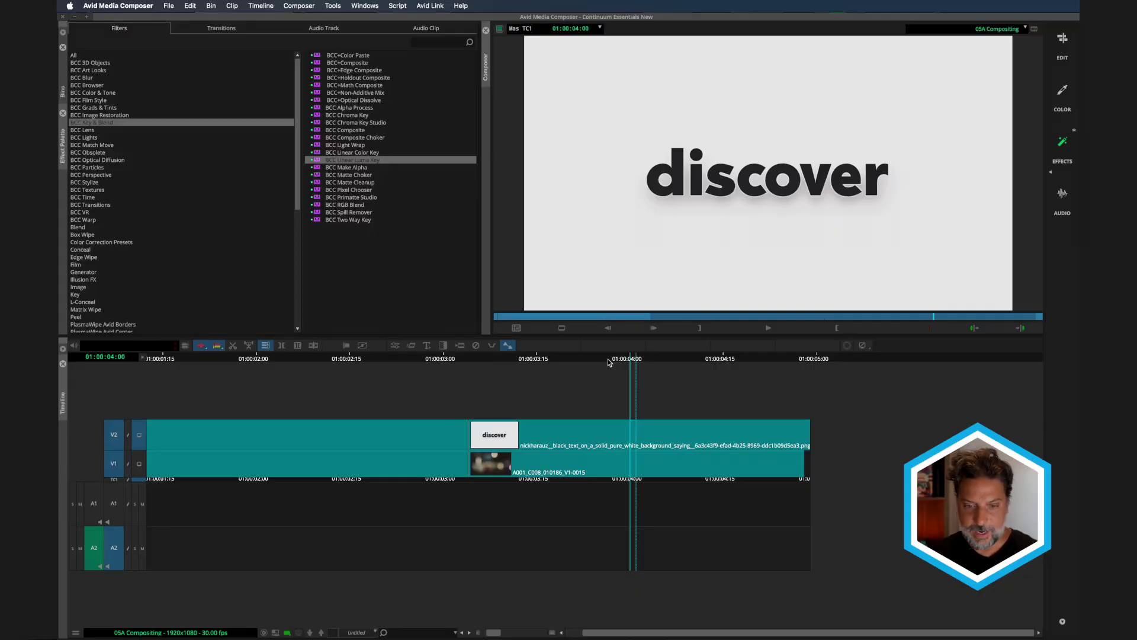
# Park the playhead at 01:00:03:29 and view the V1 background clip alone before monitoring the V2 "discover" image again.
pyautogui.click(629, 361)
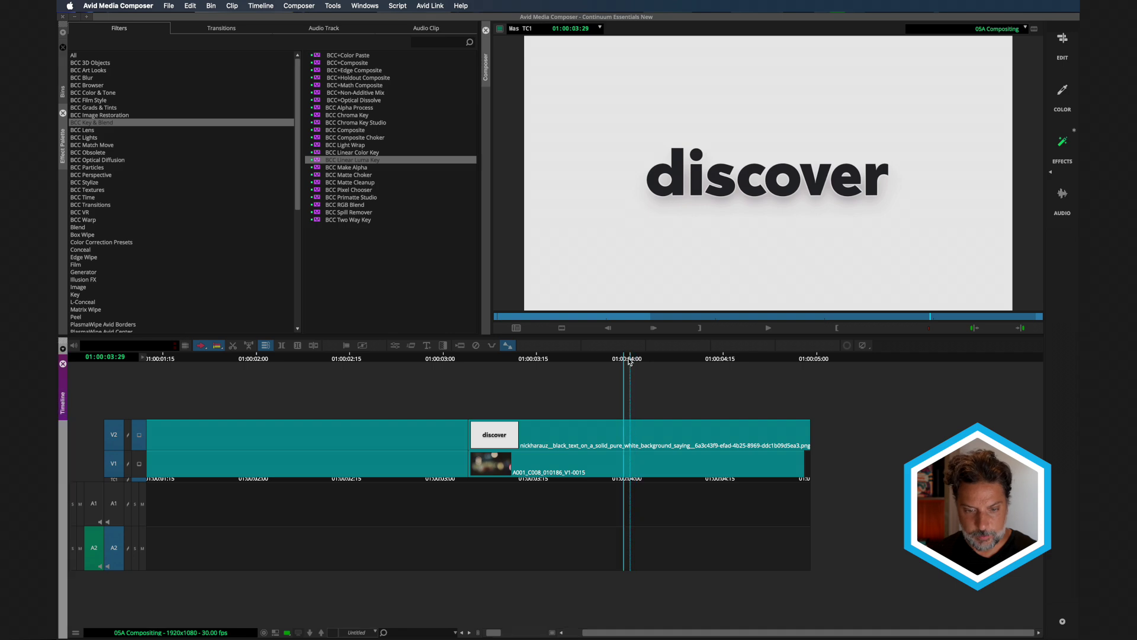
pyautogui.click(139, 464)
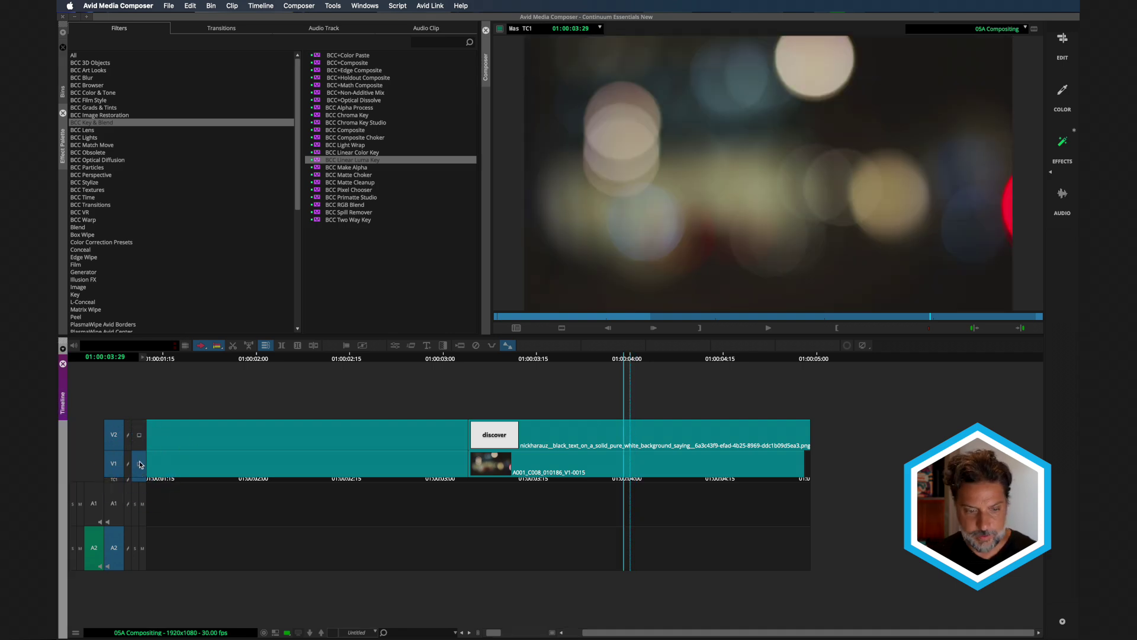
pyautogui.click(139, 435)
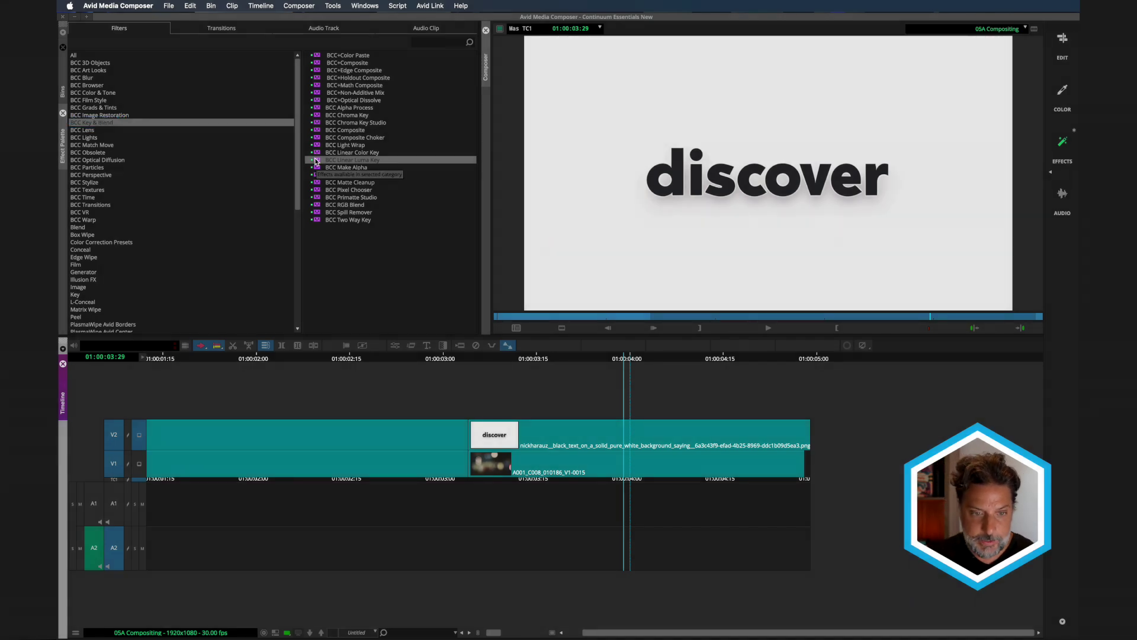
# Apply BCC Linear Luma Key to the "discover" image clip on V2 and set its Key Type to Key Out Brighter.
pyautogui.moveTo(316, 162); pyautogui.dragTo(555, 434)
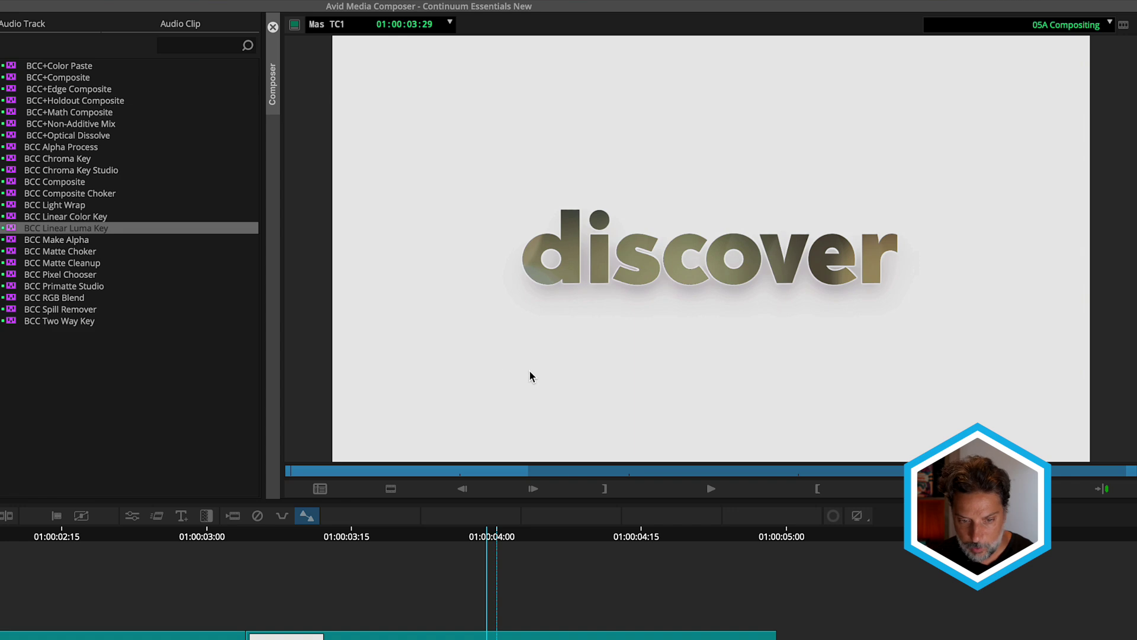
pyautogui.click(131, 516)
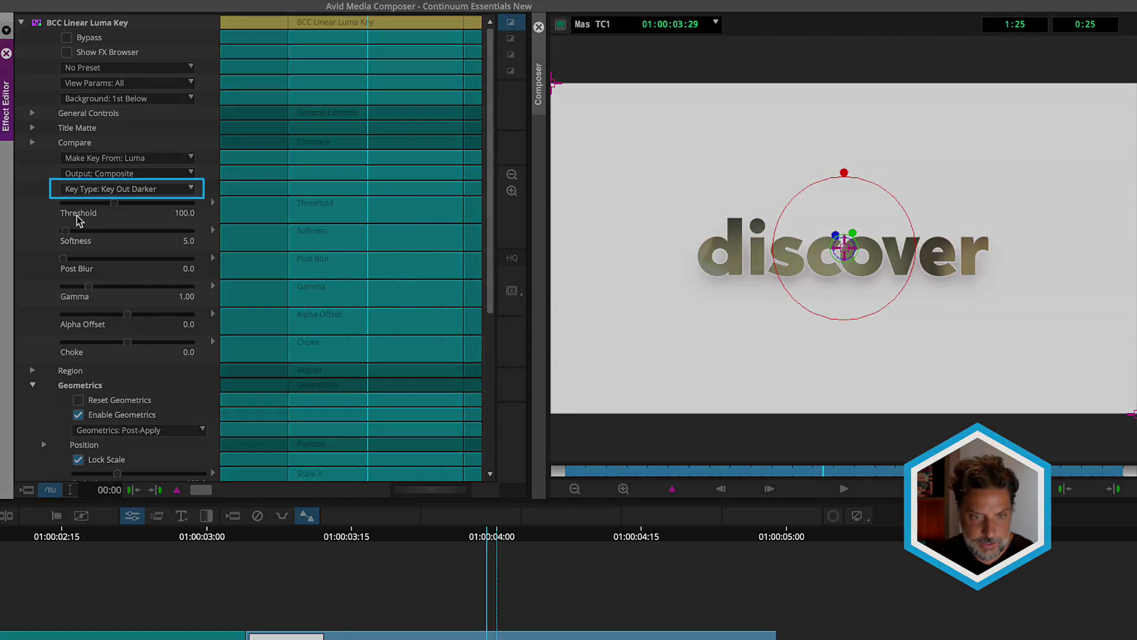
pyautogui.click(147, 192)
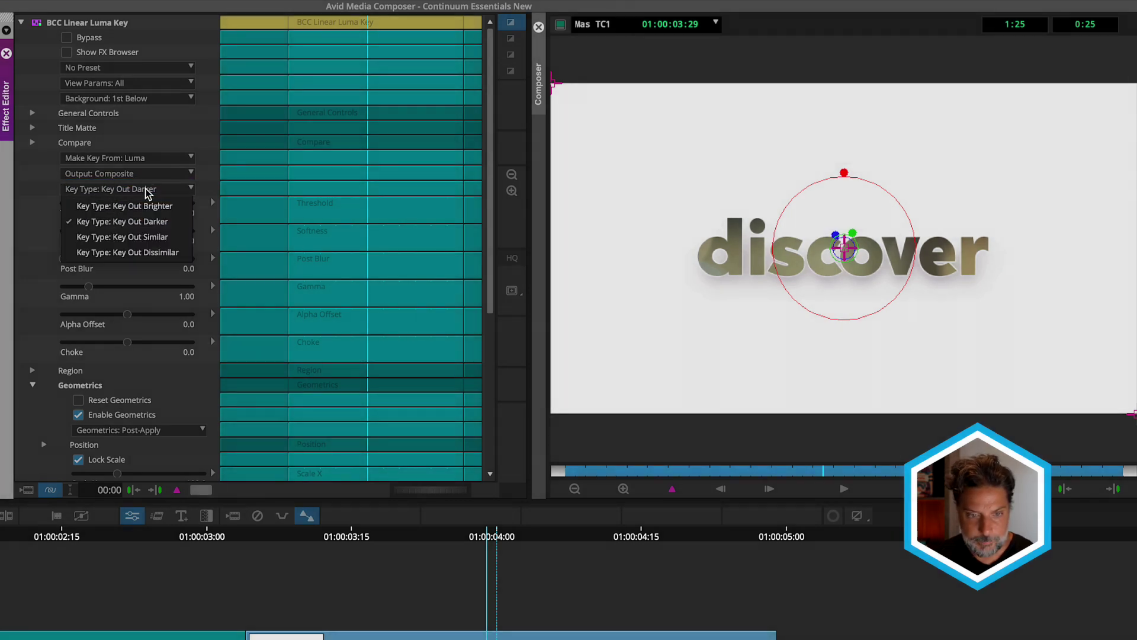
pyautogui.click(147, 207)
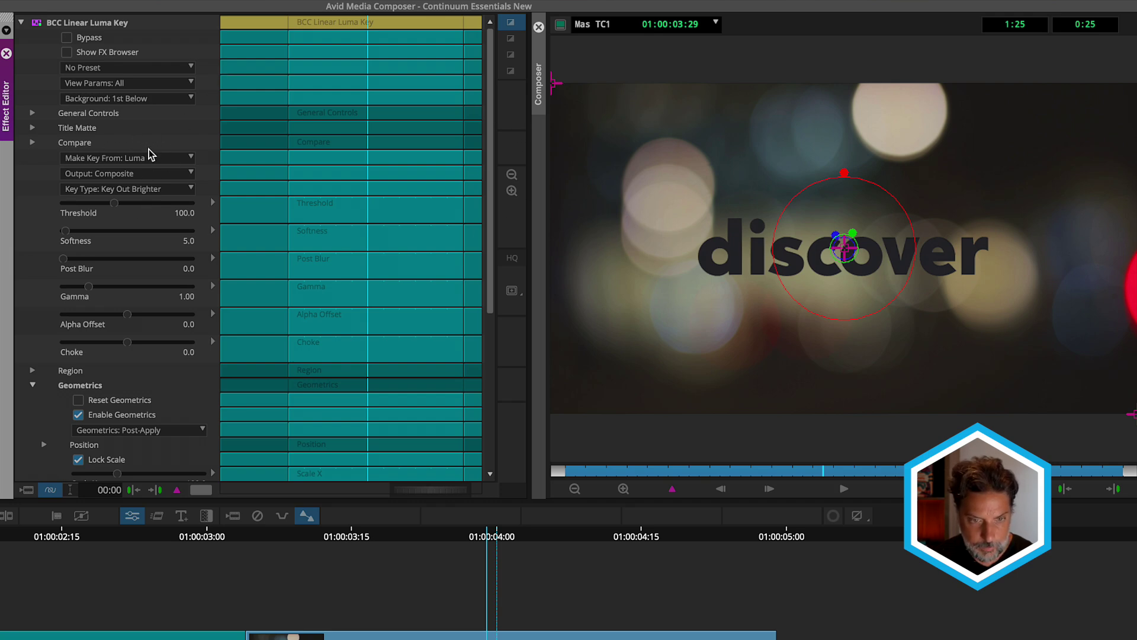
# Lower the luma key's Threshold to 69.8 while viewing the matte through Show Matte, and return the Output to Composite.
pyautogui.click(127, 175)
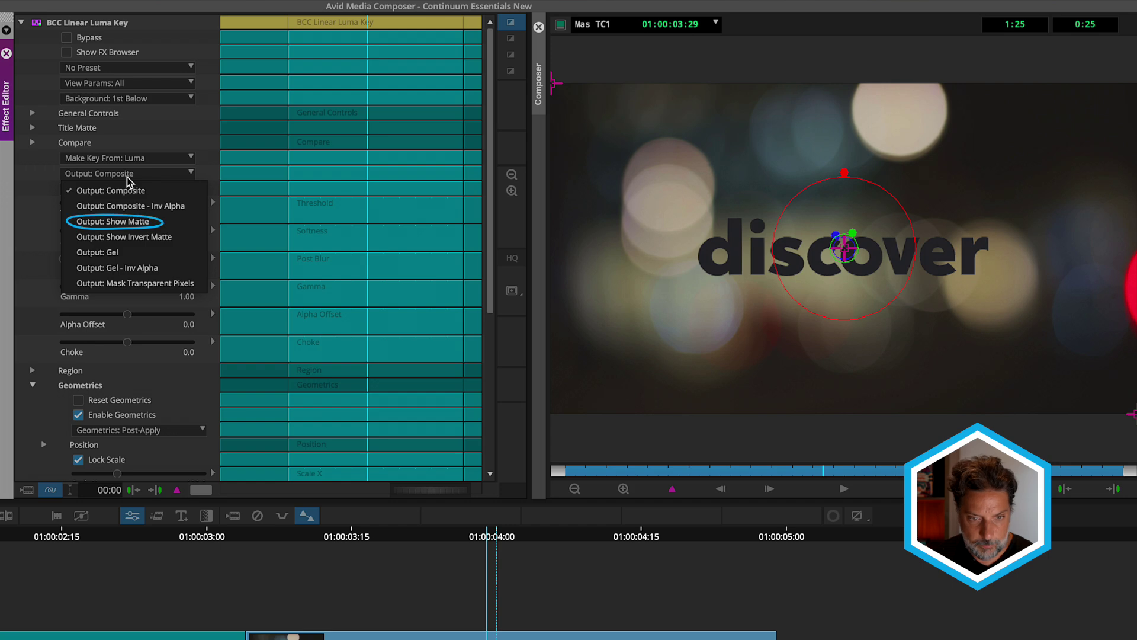
pyautogui.click(121, 222)
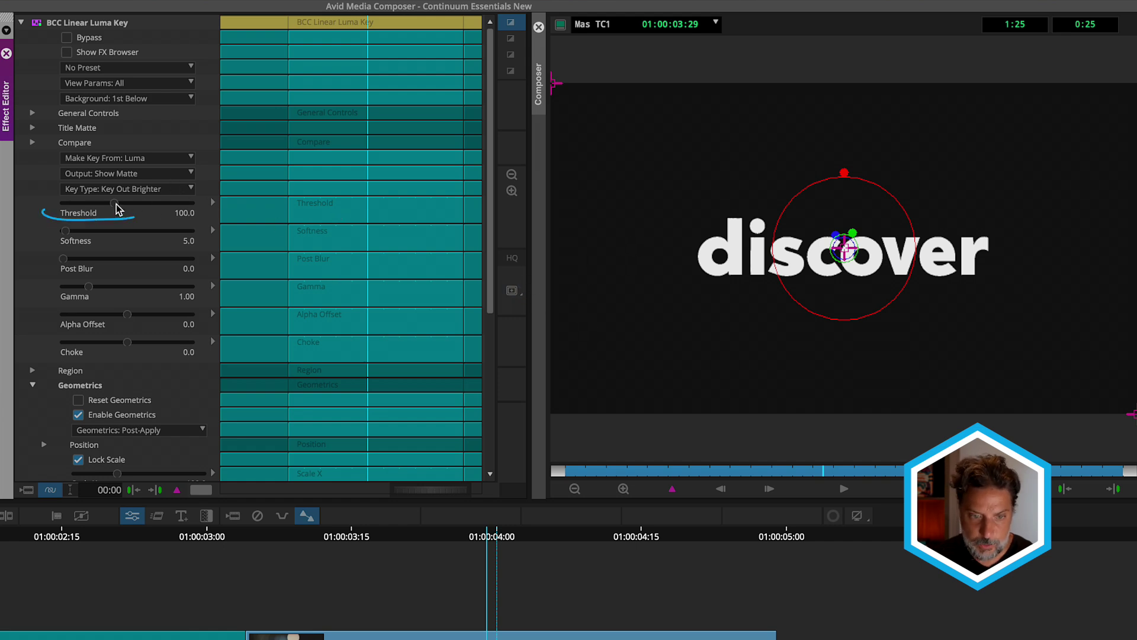
pyautogui.moveTo(114, 203)
pyautogui.mouseDown()
pyautogui.moveTo(170, 208)
pyautogui.moveTo(132, 217)
pyautogui.moveTo(160, 208)
pyautogui.moveTo(148, 218)
pyautogui.moveTo(107, 207)
pyautogui.mouseUp()
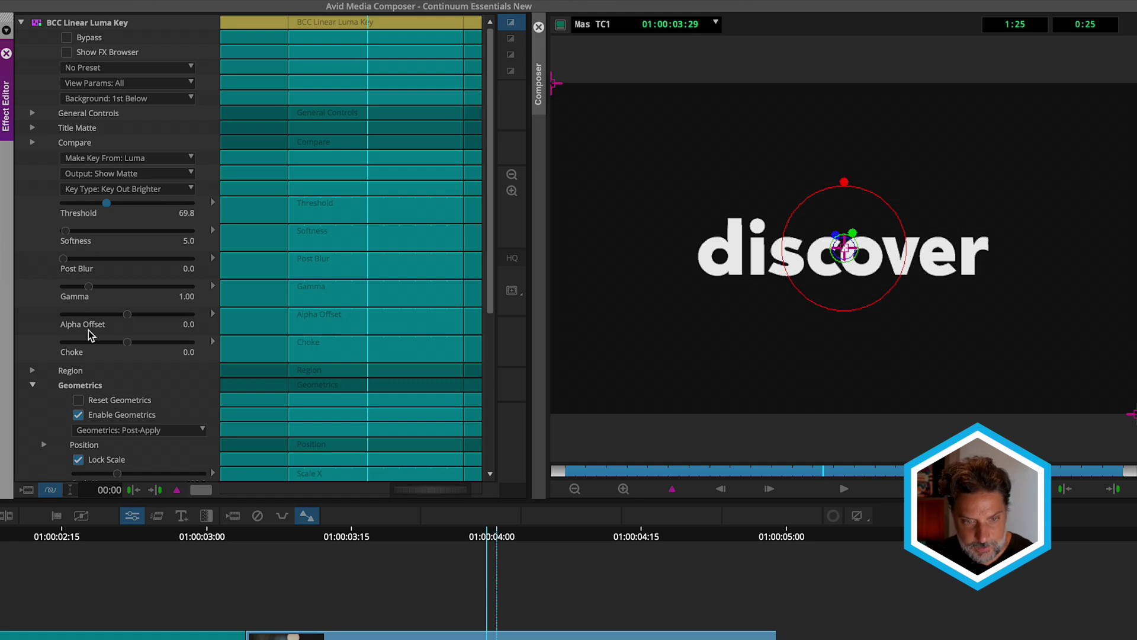
pyautogui.click(141, 173)
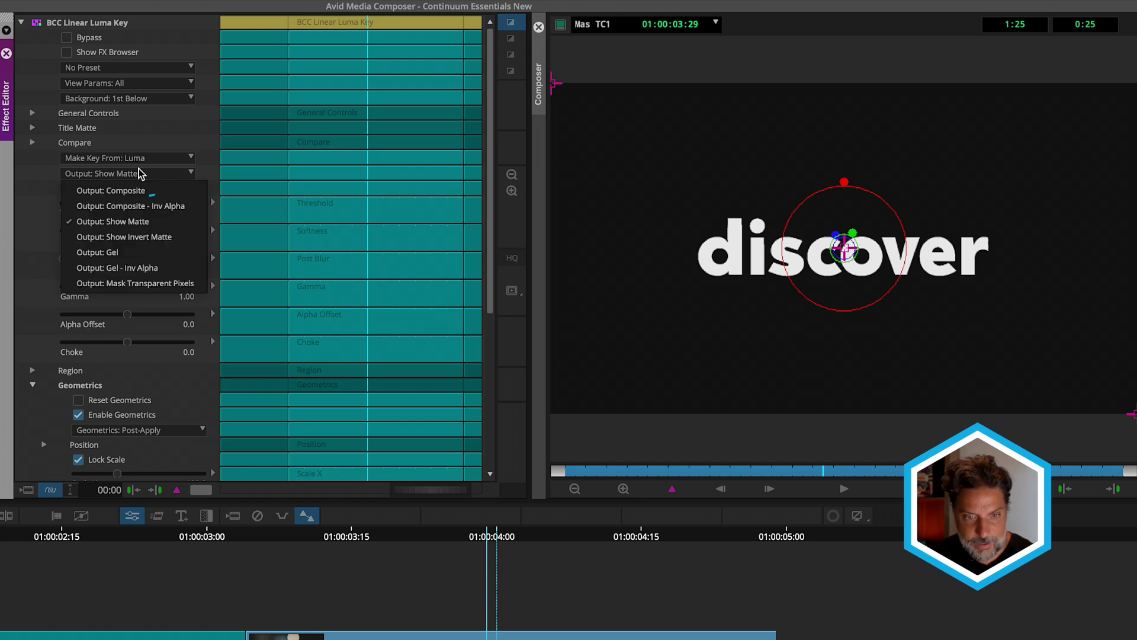
pyautogui.click(132, 186)
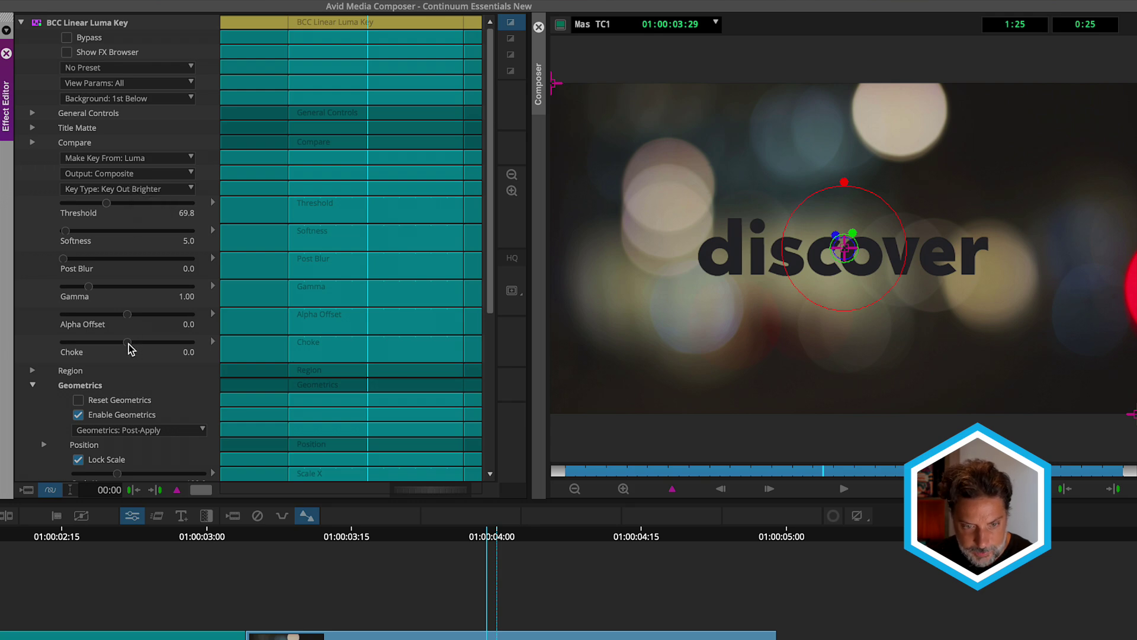
# Set the luma key's Choke to -14.8 and shift the keyed "discover" text slightly to the right within the frame.
pyautogui.moveTo(129, 343); pyautogui.dragTo(119, 349)
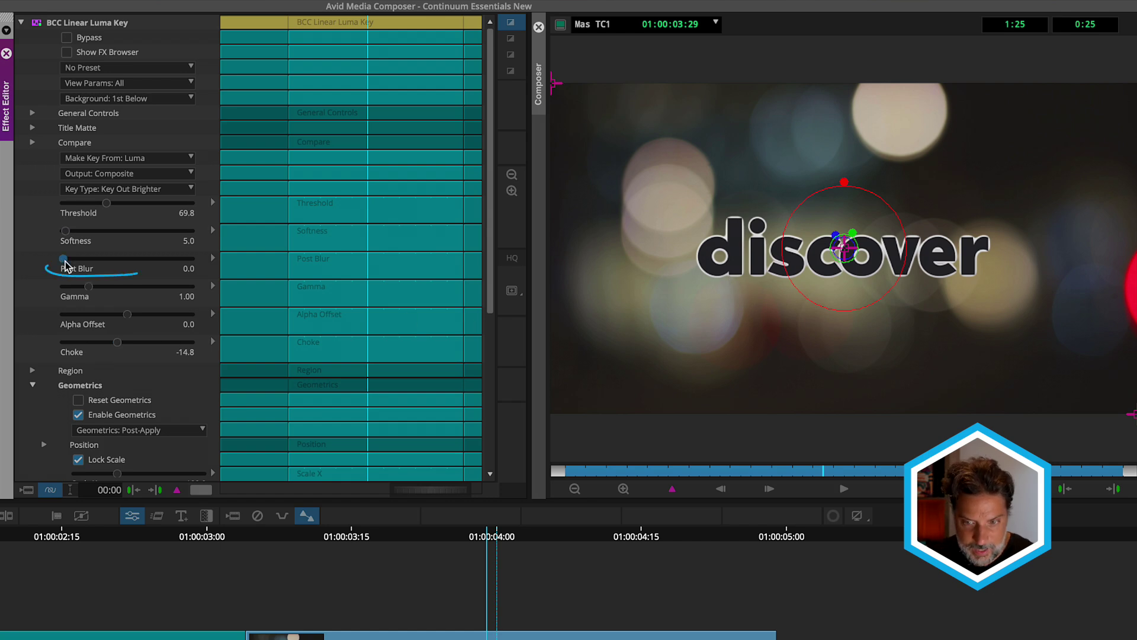
pyautogui.moveTo(64, 259)
pyautogui.mouseDown()
pyautogui.moveTo(132, 256)
pyautogui.moveTo(63, 259)
pyautogui.mouseUp()
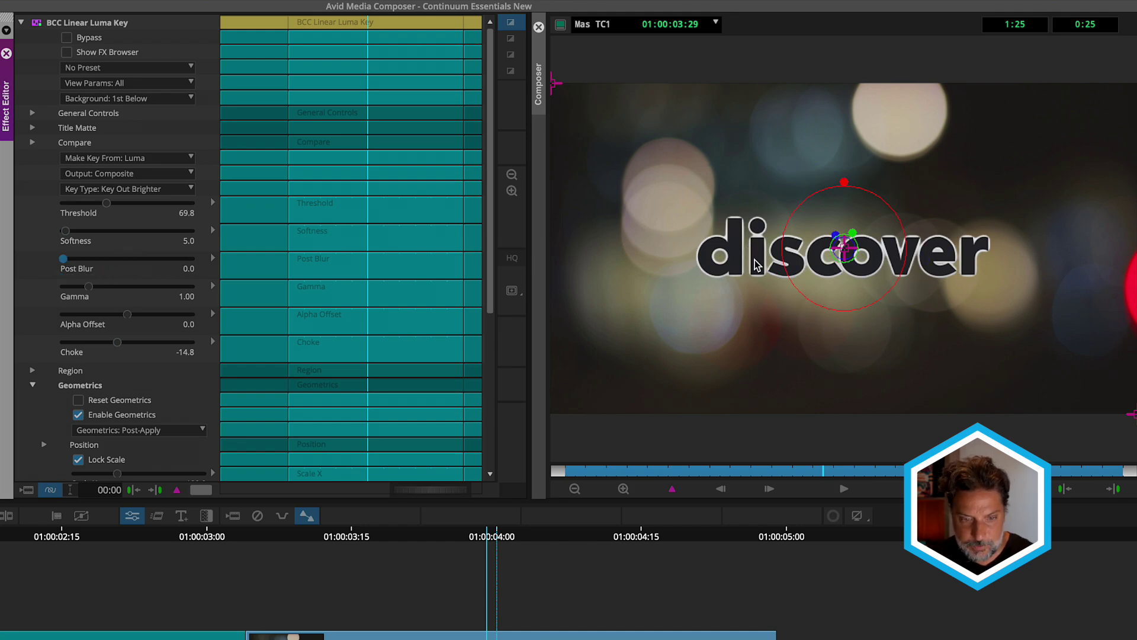
pyautogui.scroll(-5, 41, 311)
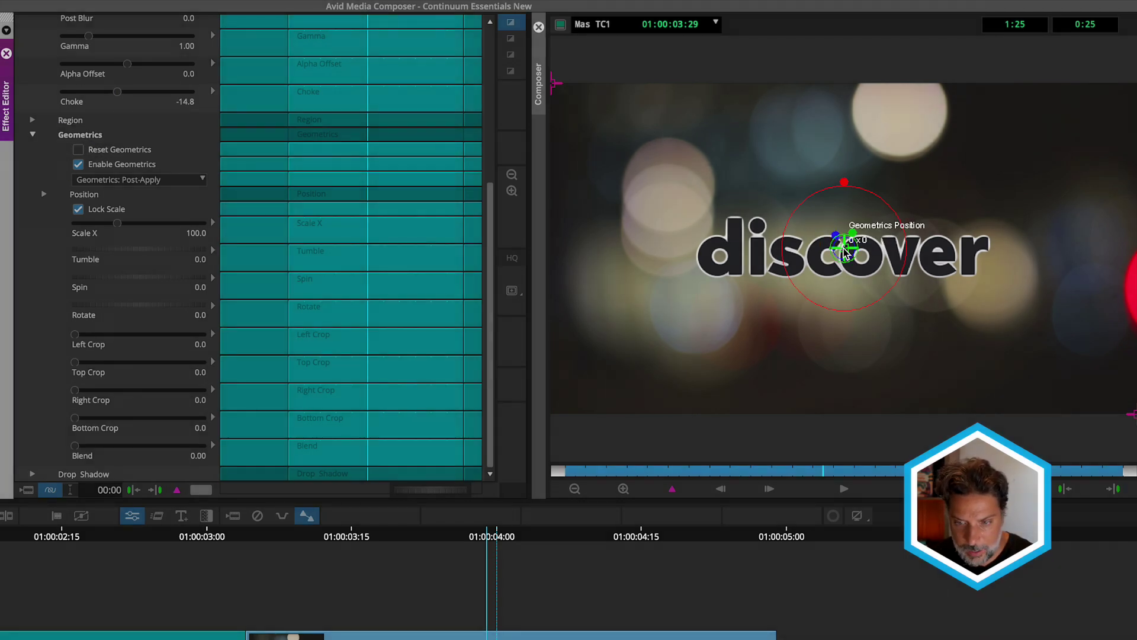
pyautogui.moveTo(845, 252)
pyautogui.mouseDown()
pyautogui.moveTo(806, 252)
pyautogui.moveTo(854, 246)
pyautogui.mouseUp()
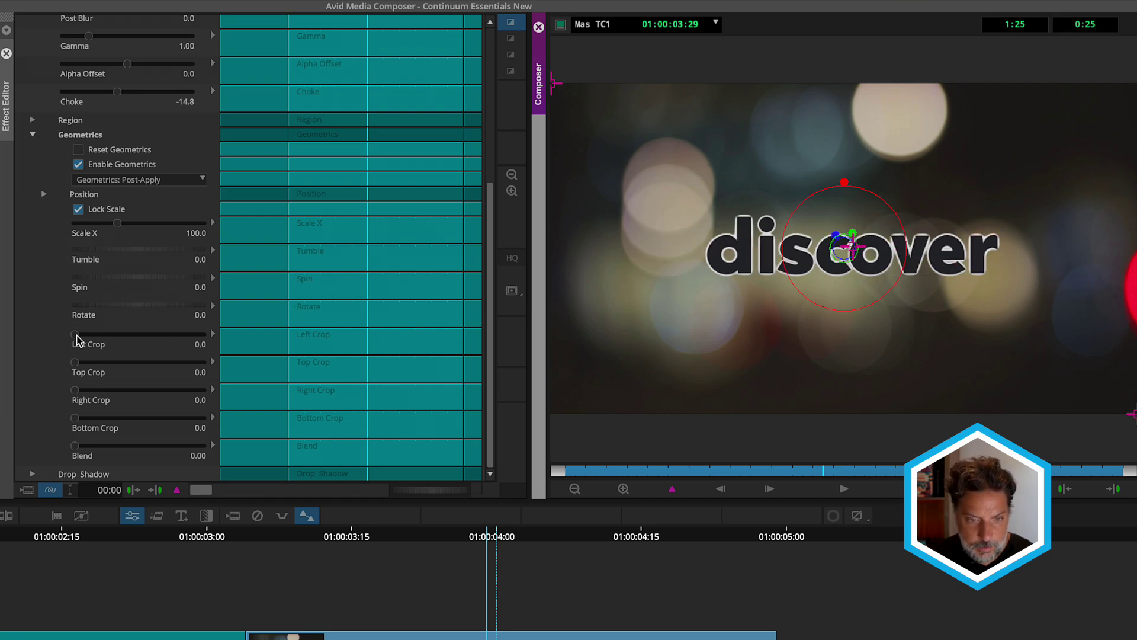
# Try out the Geometrics Rotate and Spin parameters on the "discover" text, and return both to 0.
pyautogui.moveTo(75, 336)
pyautogui.mouseDown()
pyautogui.moveTo(148, 334)
pyautogui.moveTo(144, 304)
pyautogui.moveTo(166, 308)
pyautogui.mouseUp()
pyautogui.hotkey('ctrl', 'z')
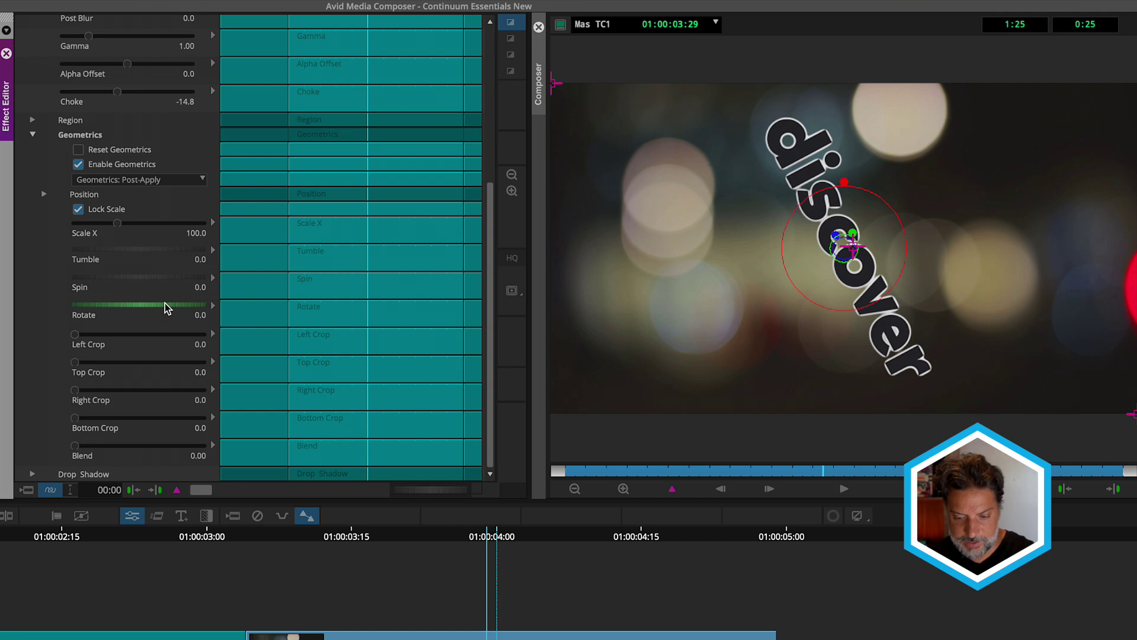
pyautogui.moveTo(148, 278)
pyautogui.mouseDown()
pyautogui.moveTo(119, 283)
pyautogui.moveTo(137, 272)
pyautogui.mouseUp()
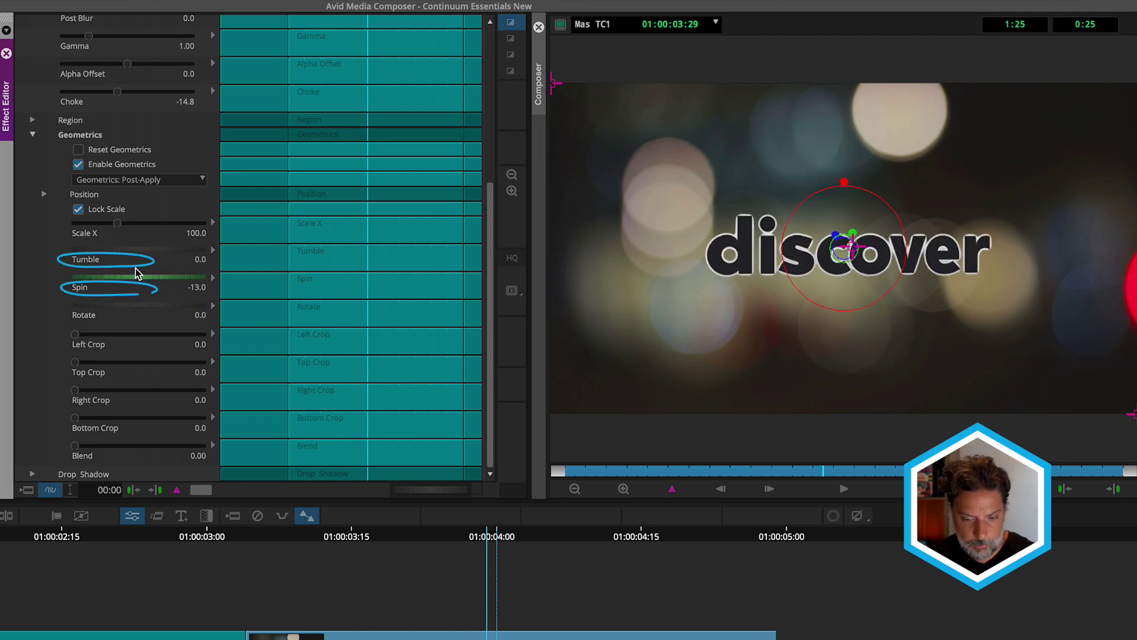
pyautogui.write('0')
# Enlarge the "discover" text to a Scale X of 135.2 with scale locked, and set the key's Choke to -10.
pyautogui.moveTo(117, 223); pyautogui.dragTo(133, 223)
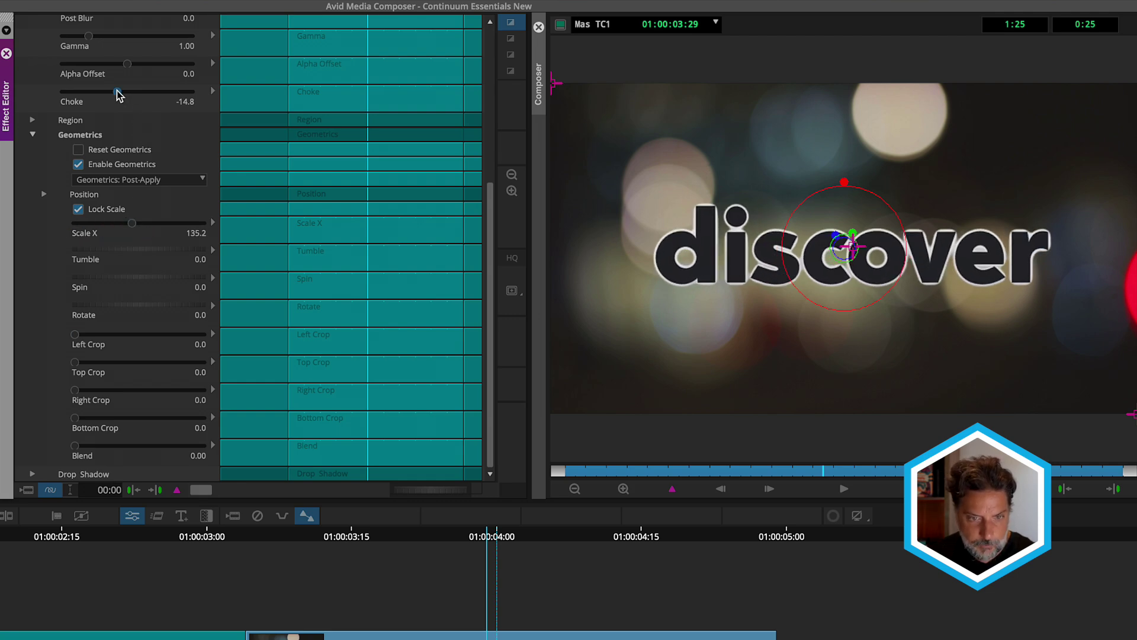
pyautogui.write('-5')
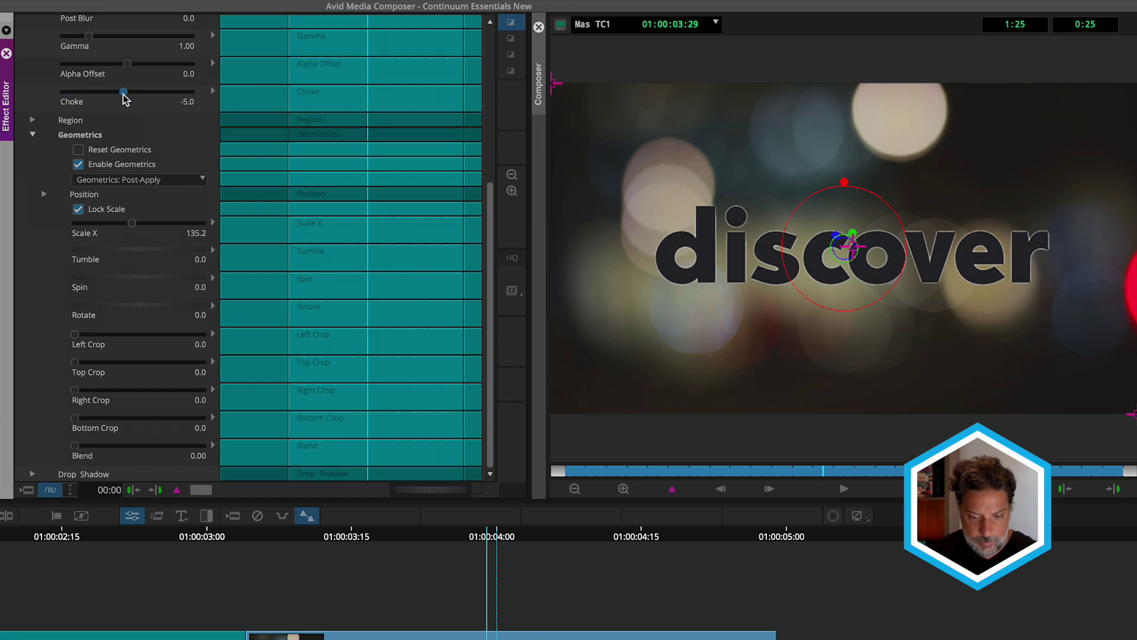
pyautogui.write('-10')
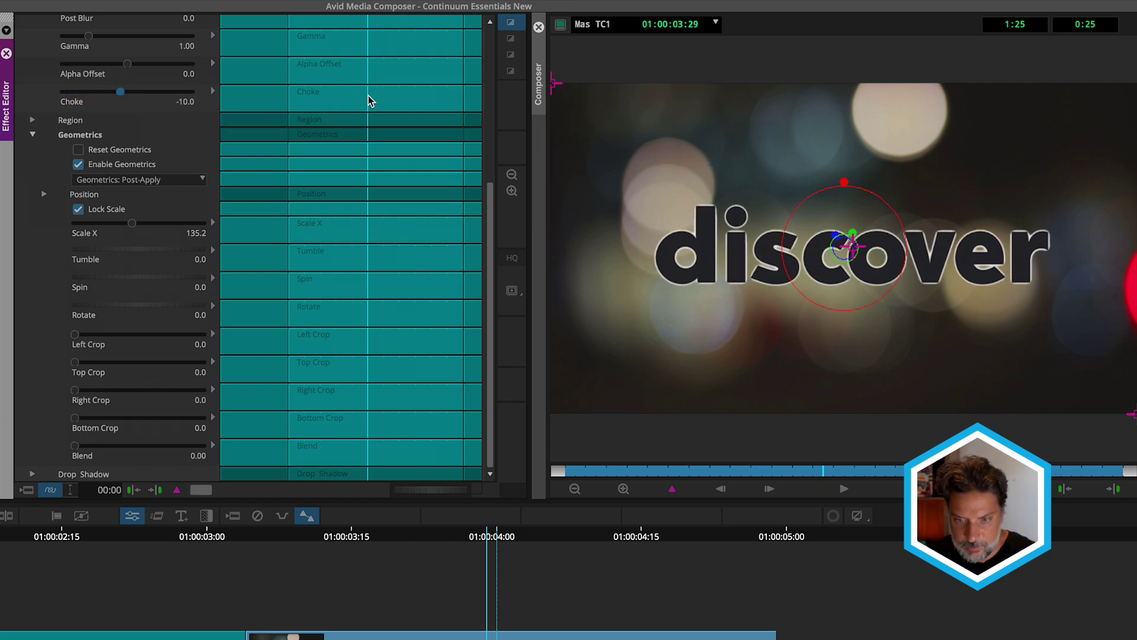